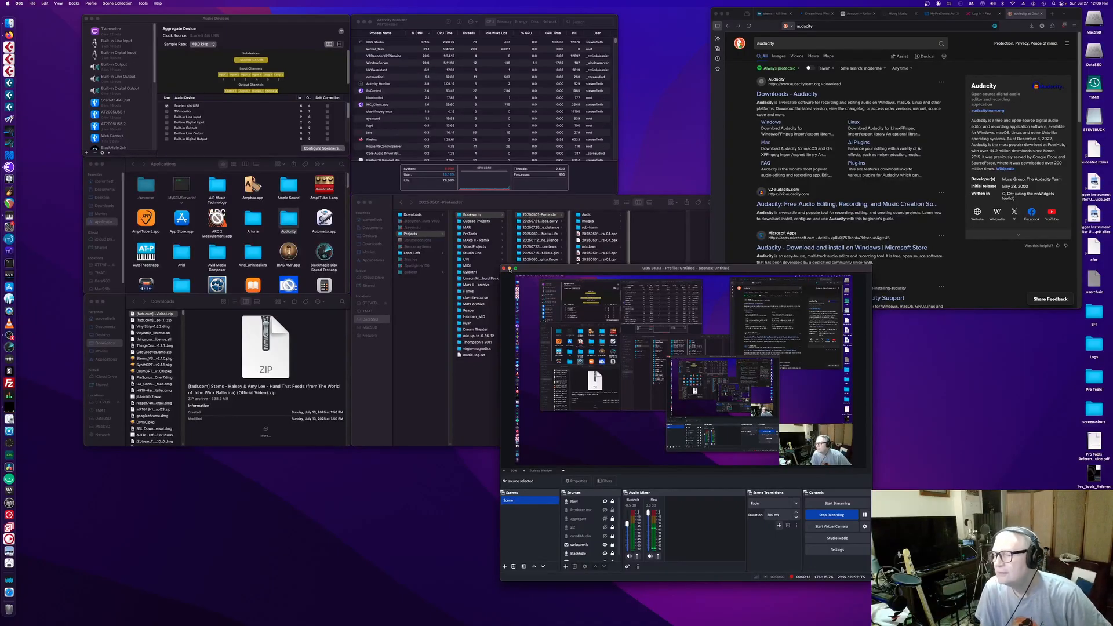
left_click(509, 268)
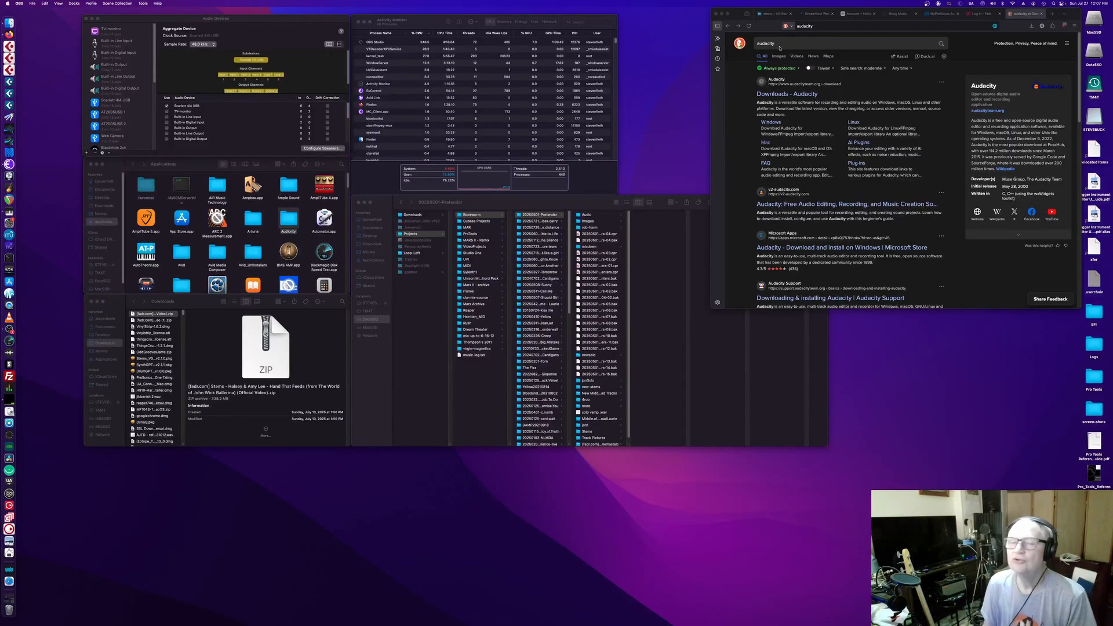
left_click(765, 143)
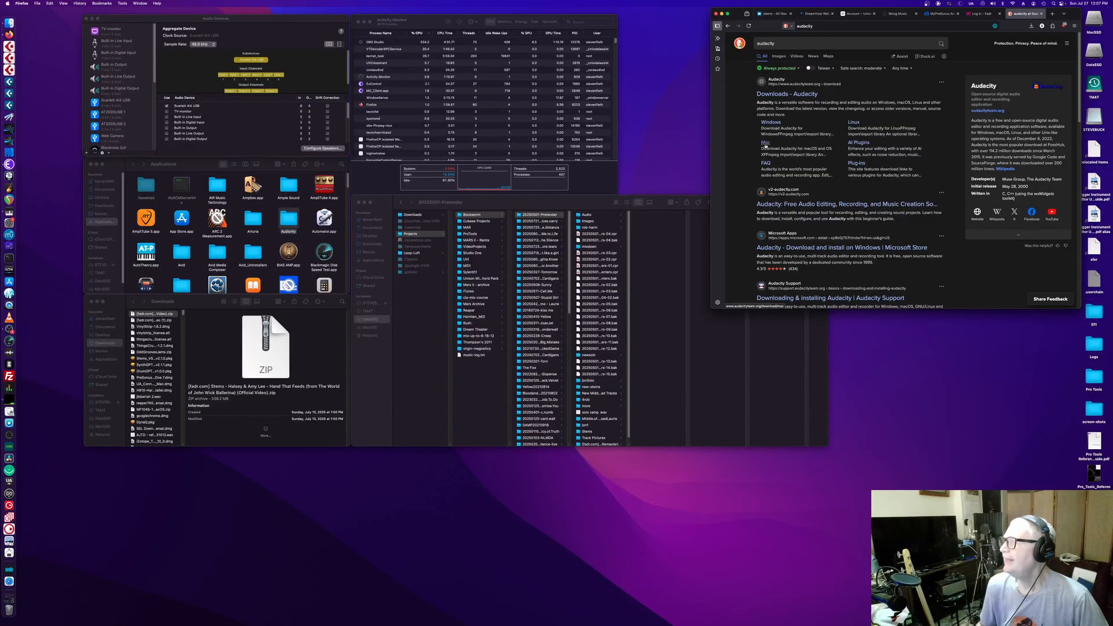
left_click(767, 145)
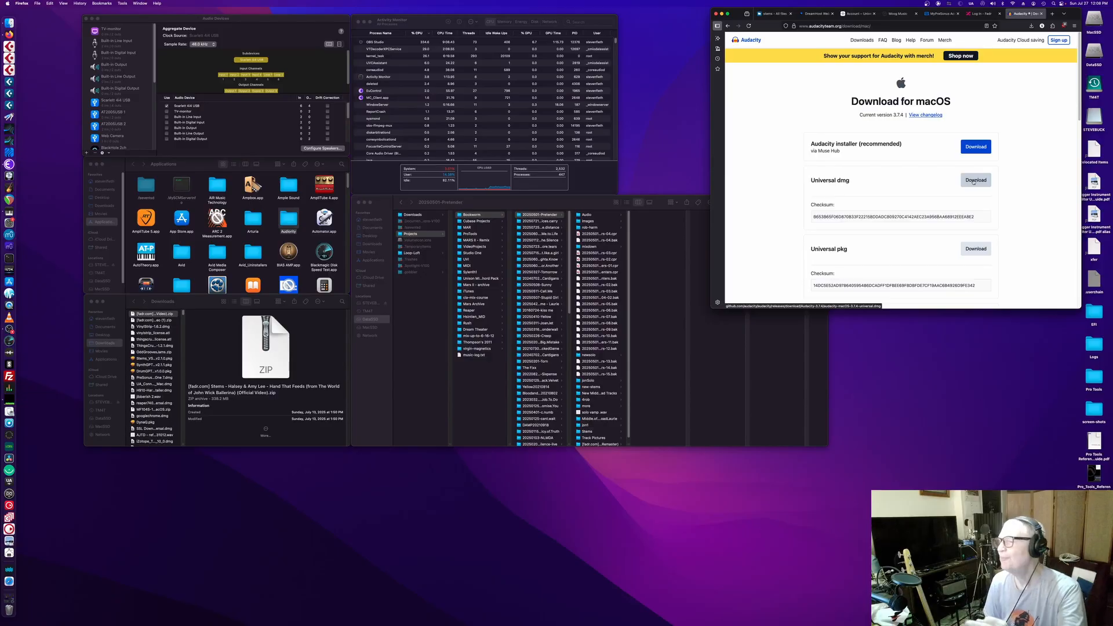
Review the macOS download options and download the recommended Audacity installer via Muse Hub.
scroll(962, 192, "down", 3)
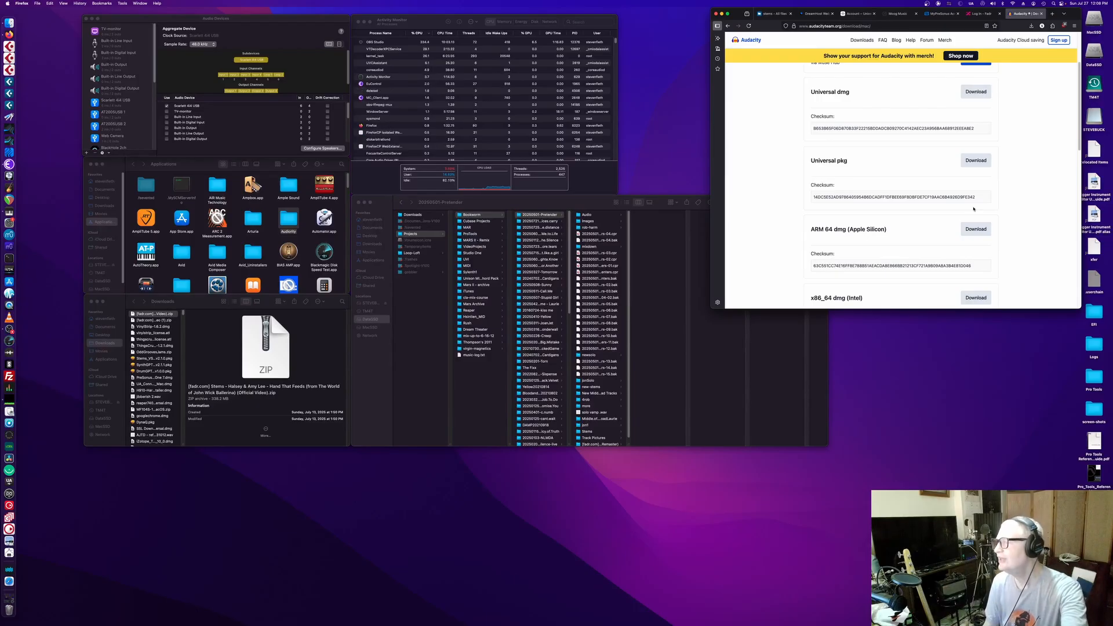
scroll(973, 209, "down", 3)
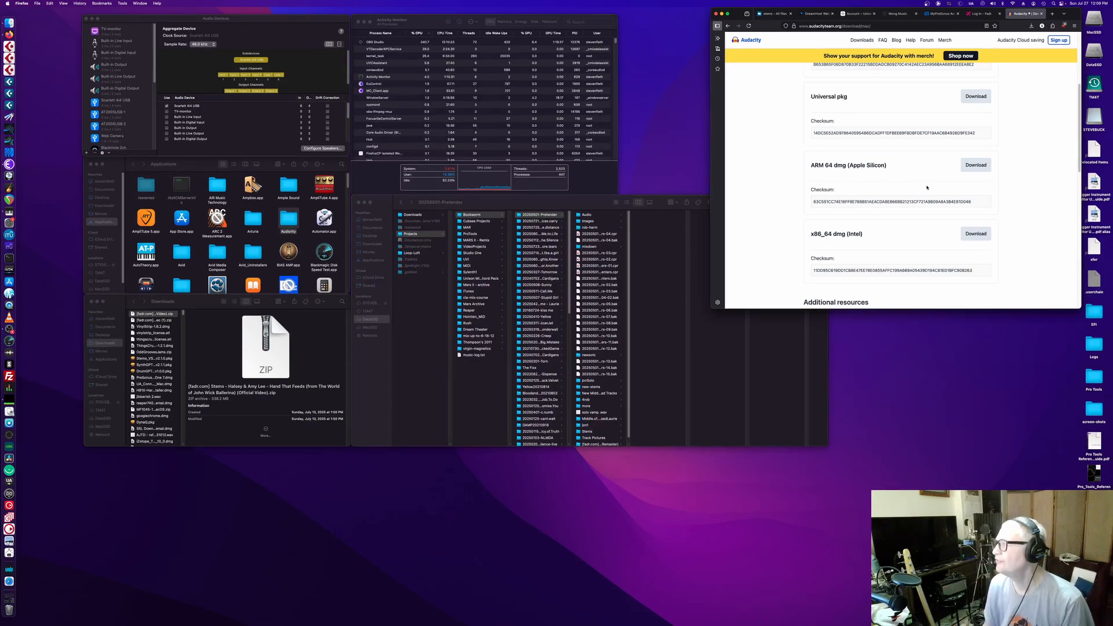
scroll(926, 187, "down", 5)
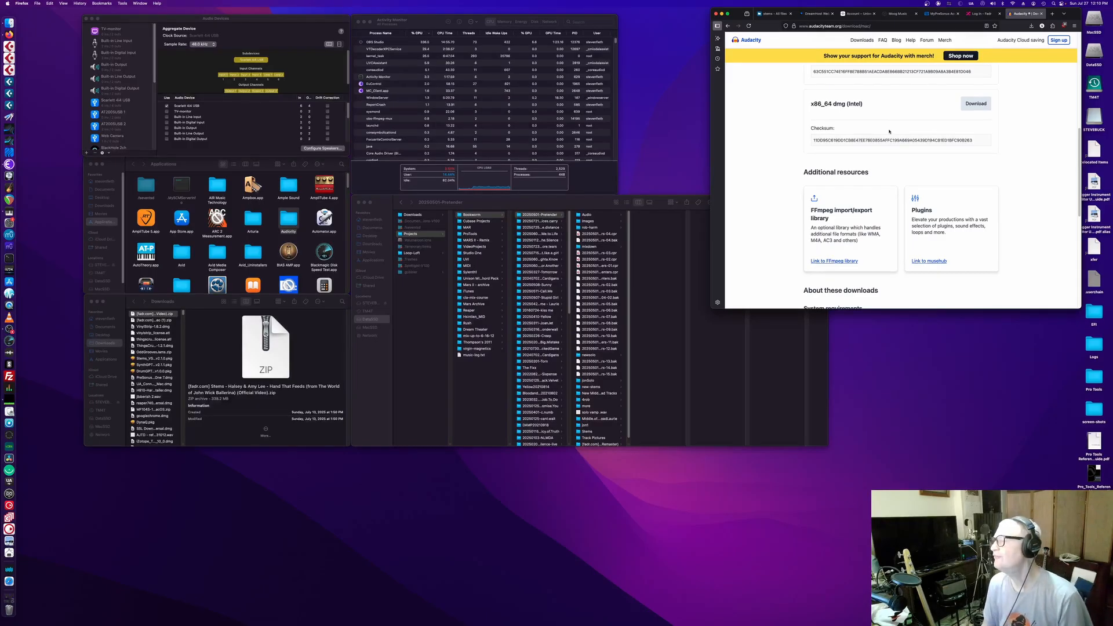
scroll(889, 132, "up", 10)
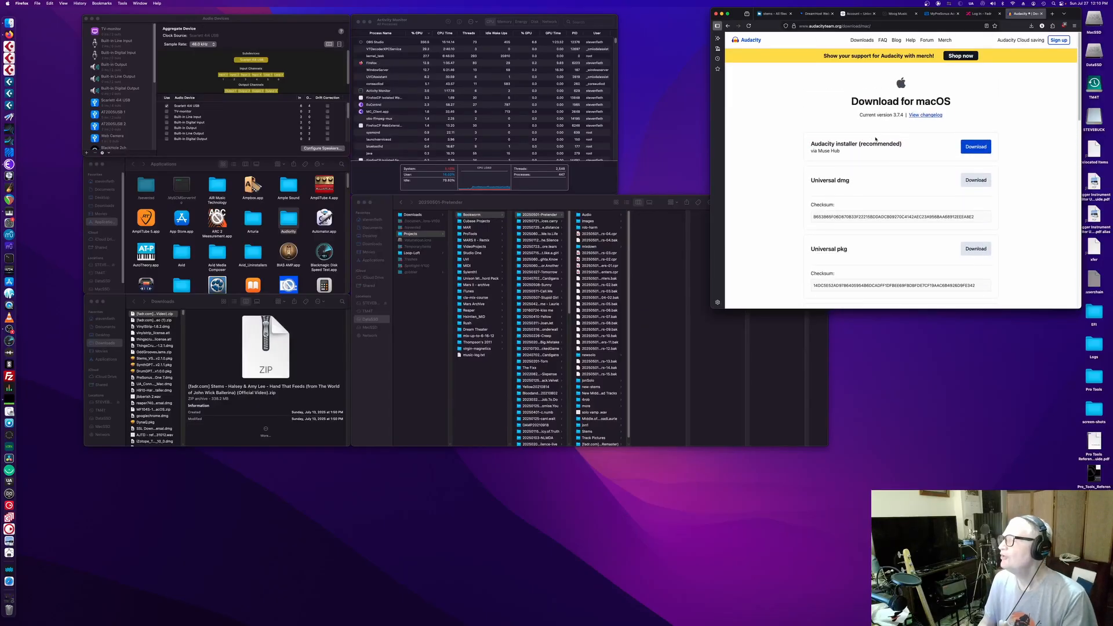
left_click(970, 147)
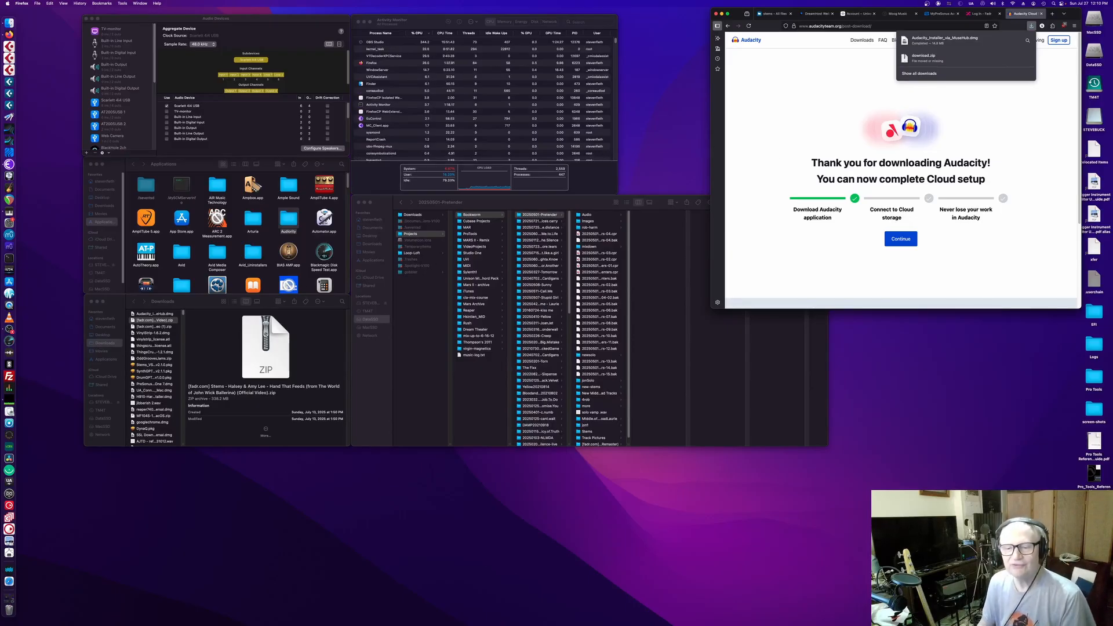
Open the Audacity_Installer_via_MuseHub.dmg disk image from the Downloads folder.
left_click(188, 301)
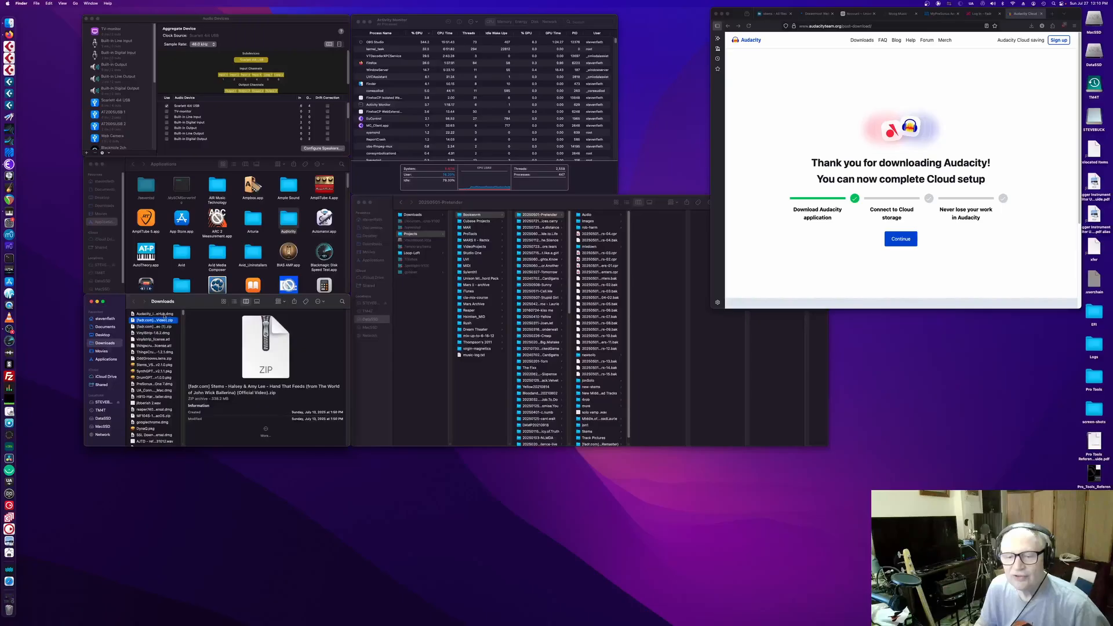
left_click(164, 314)
double_click(164, 315)
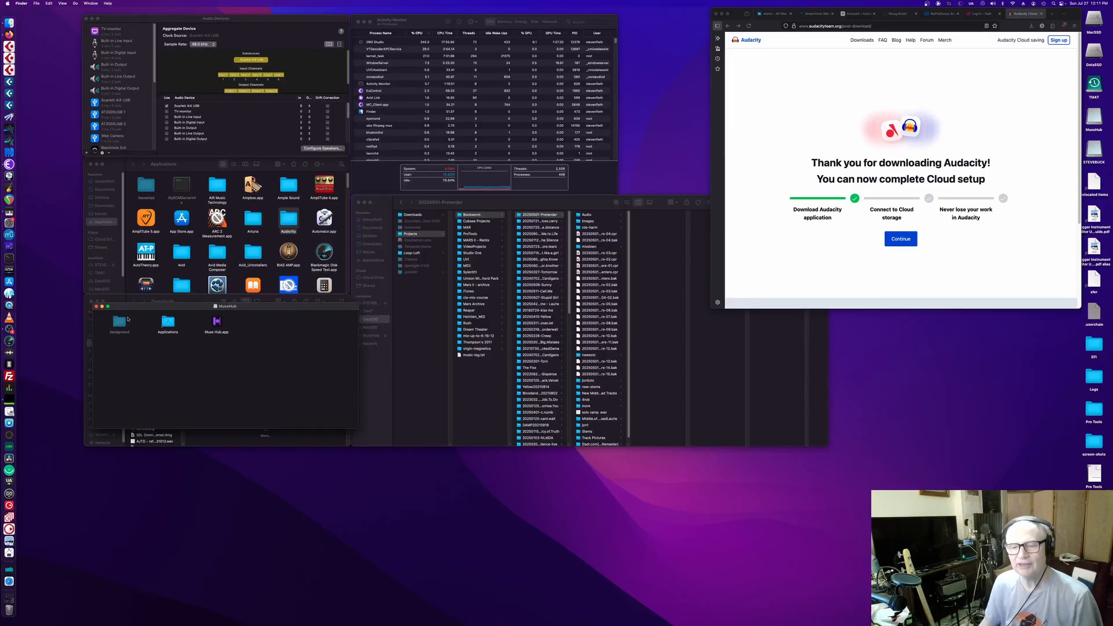
Close and eject the MuseHub disk image, and move its installer file to the Trash.
left_click(96, 307)
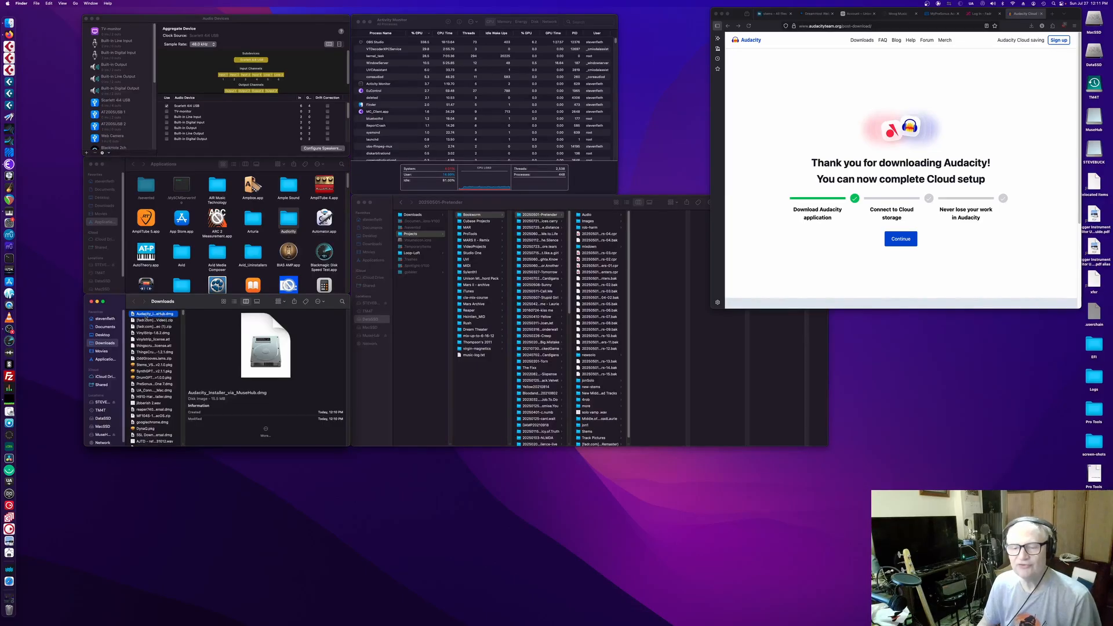
scroll(113, 431, "down", 1)
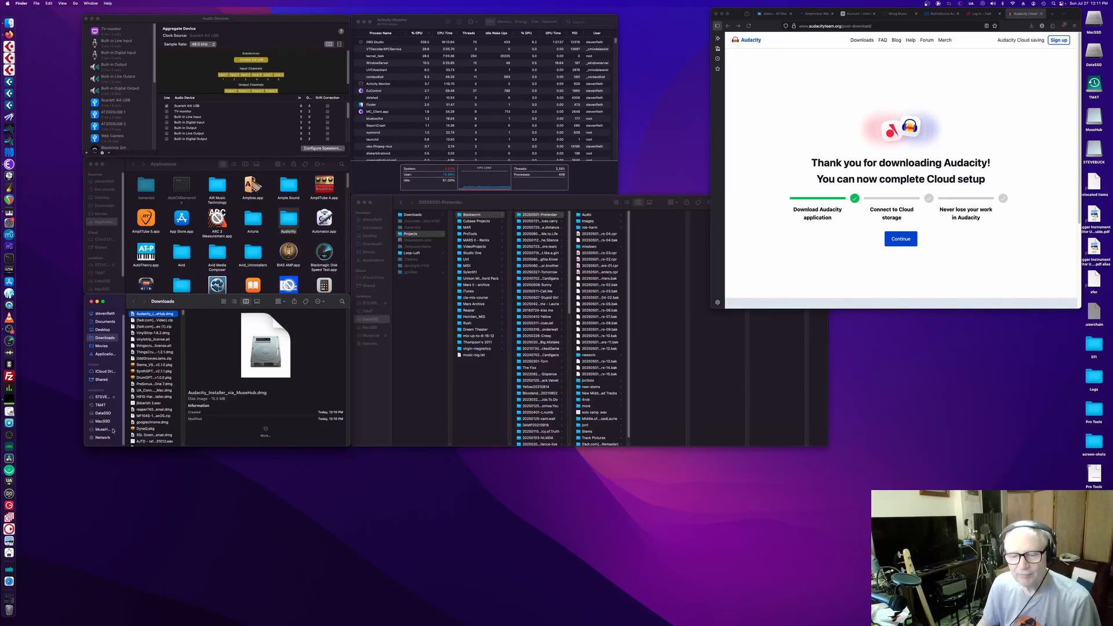
left_click(115, 432)
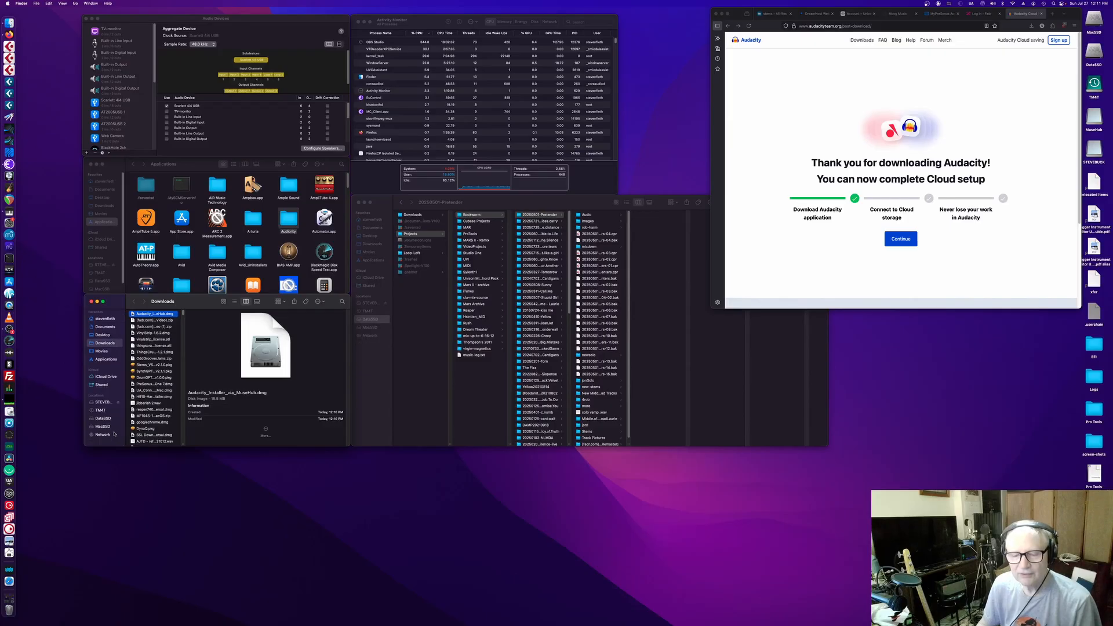
right_click(159, 314)
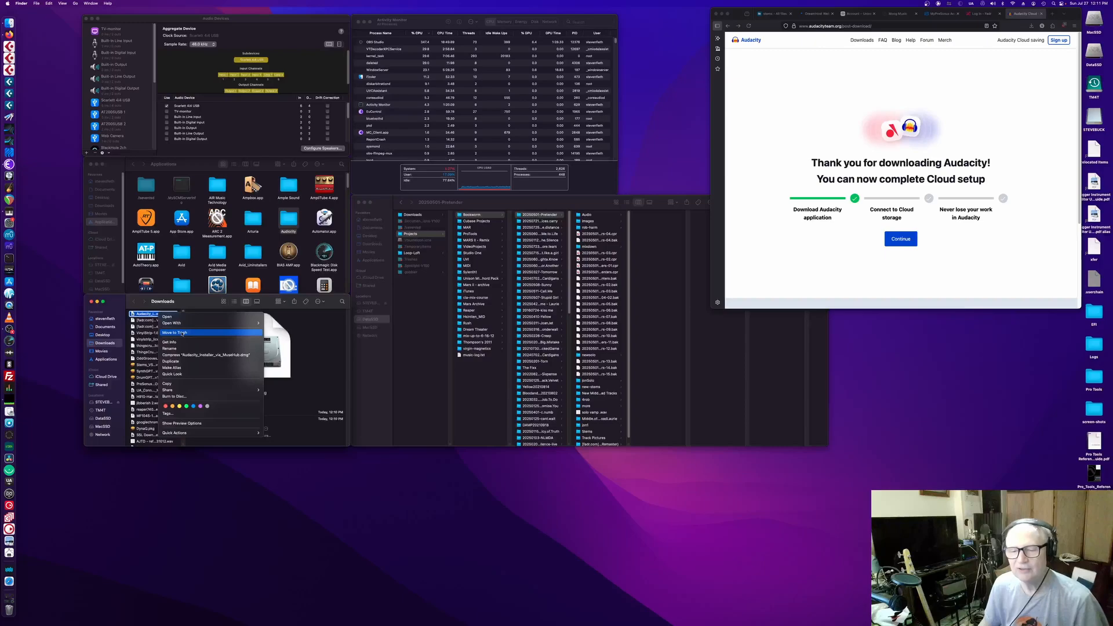
left_click(182, 332)
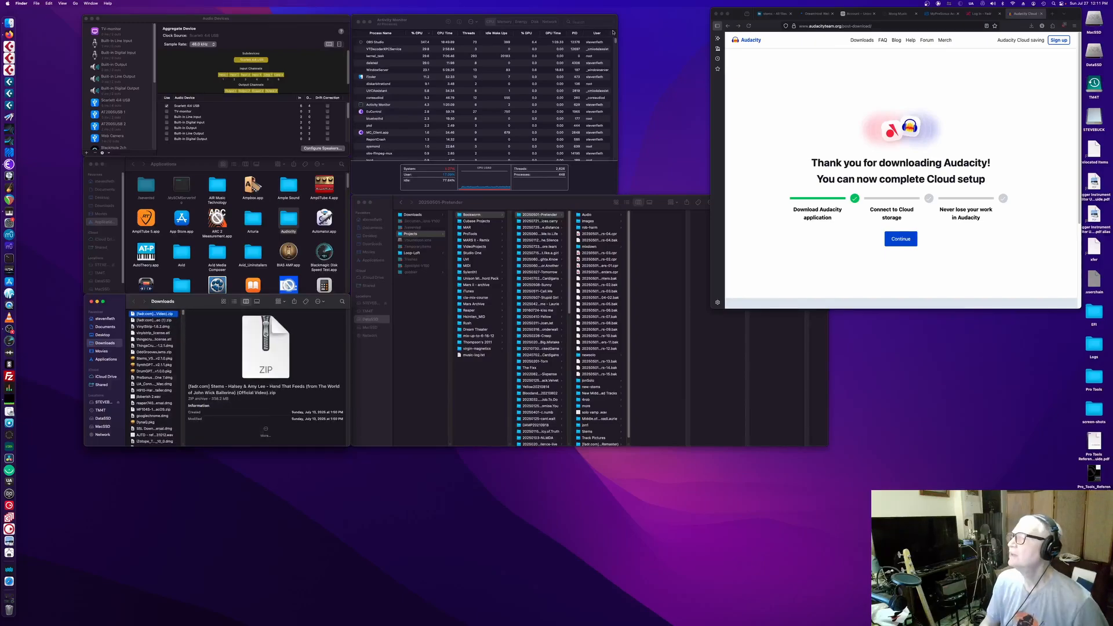
Return to the macOS download page, download the Universal dmg of Audacity 3.7.4, and close that browser tab.
left_click(727, 26)
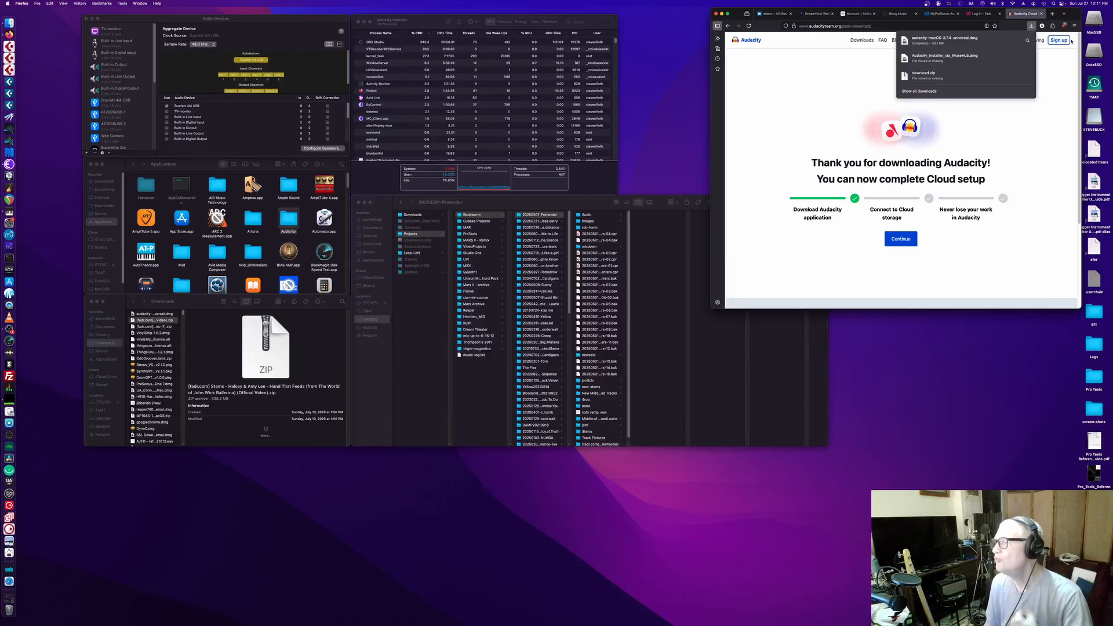
left_click(1042, 13)
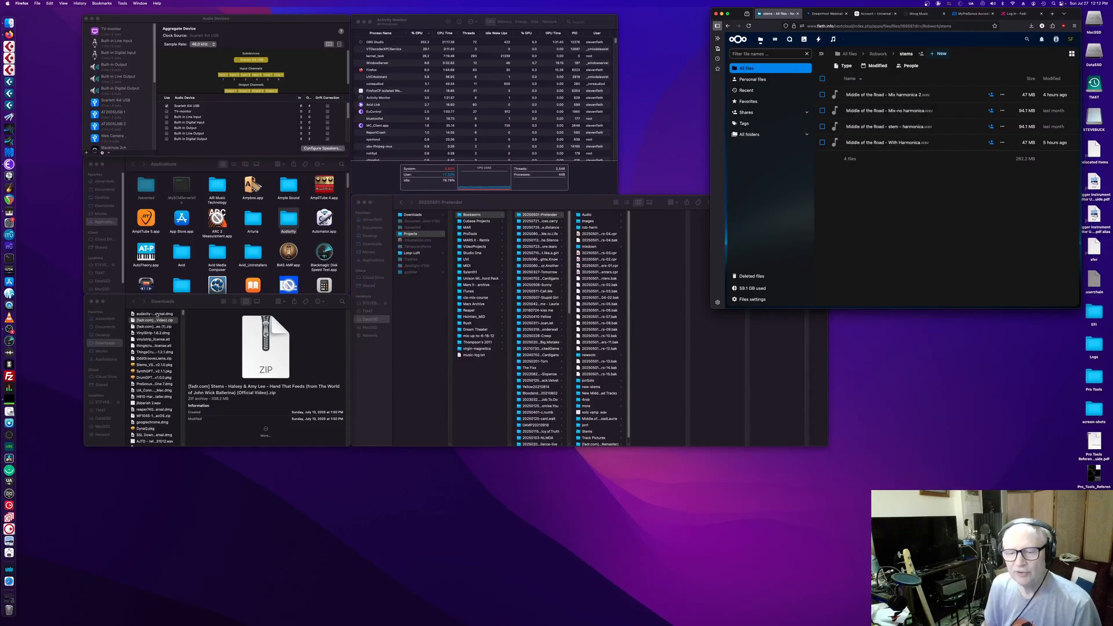
Install Audacity.app into Applications from audacity-macOS-3.7.4-universal.dmg, and eject the disk image.
left_click(158, 314)
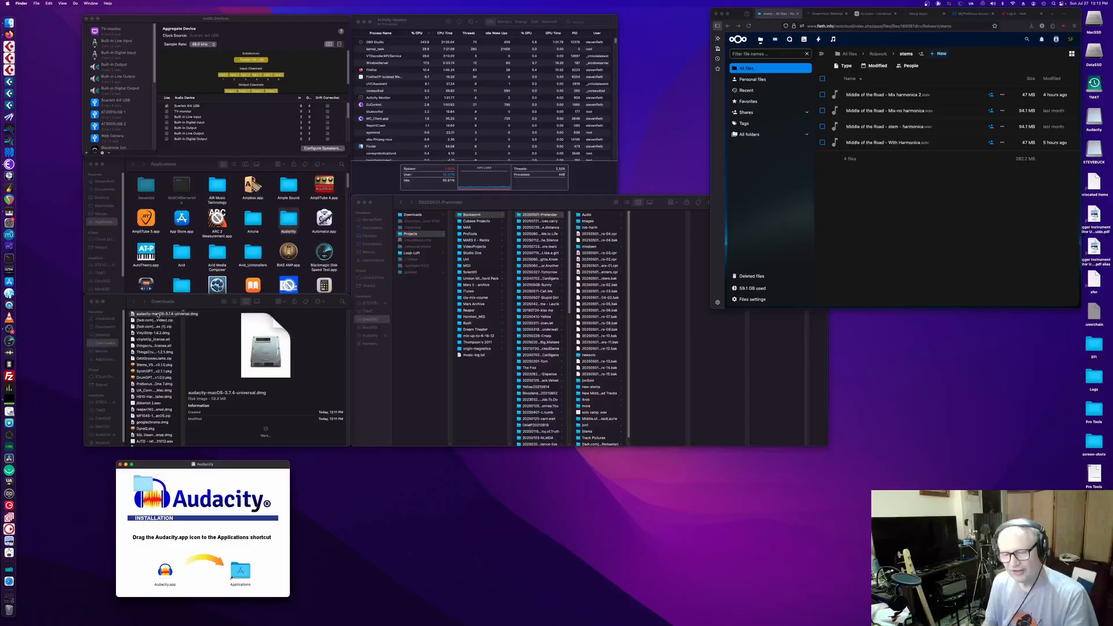
left_click_drag(199, 468, 552, 198)
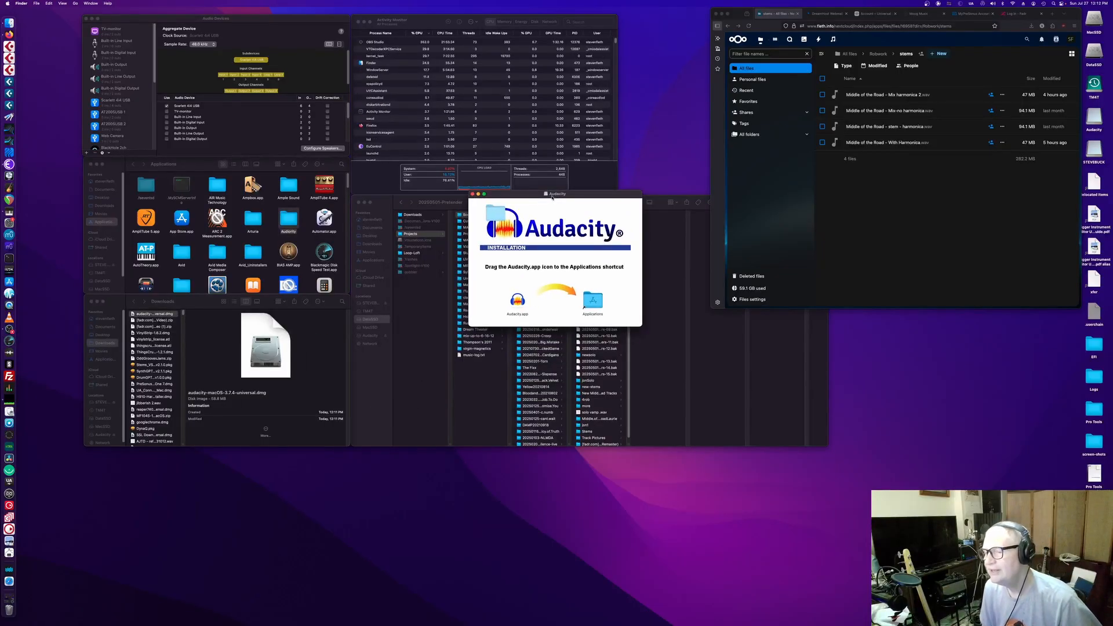
left_click(517, 306)
left_click_drag(517, 303, 592, 300)
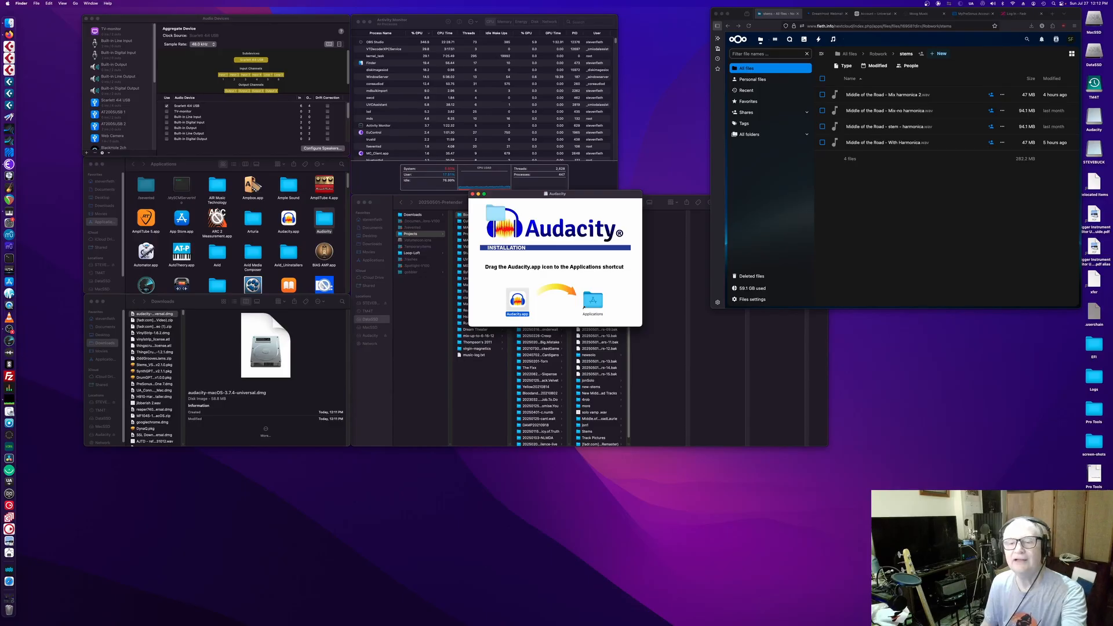
left_click(473, 195)
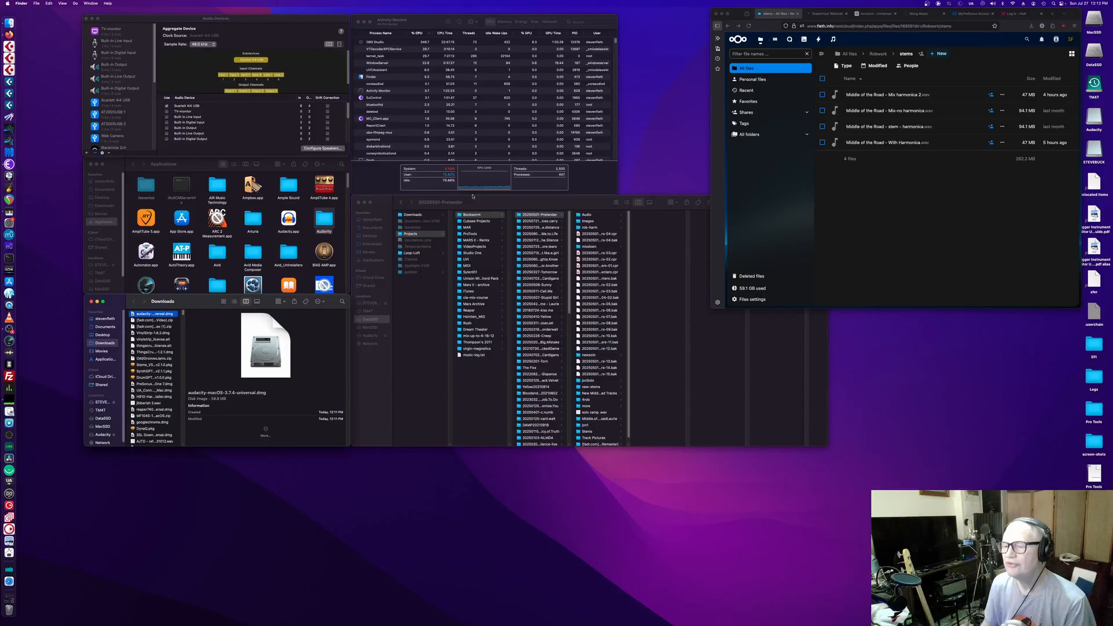
left_click(115, 436)
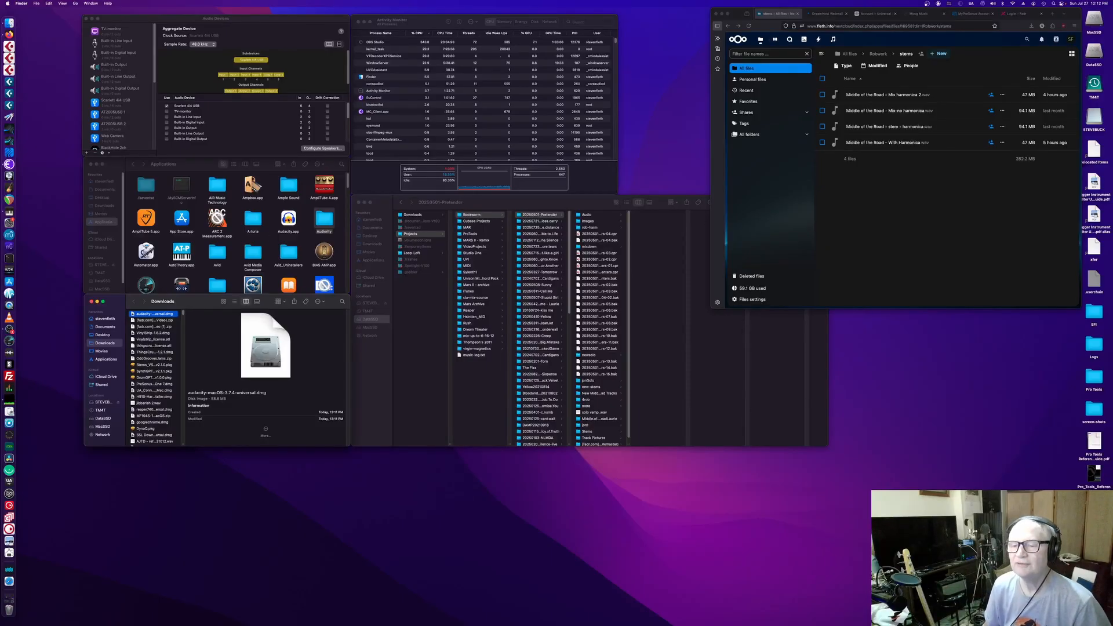
Launch Audacity from the Applications folder, allowing the downloaded app to open, and move its icon higher in the Dock.
double_click(289, 221)
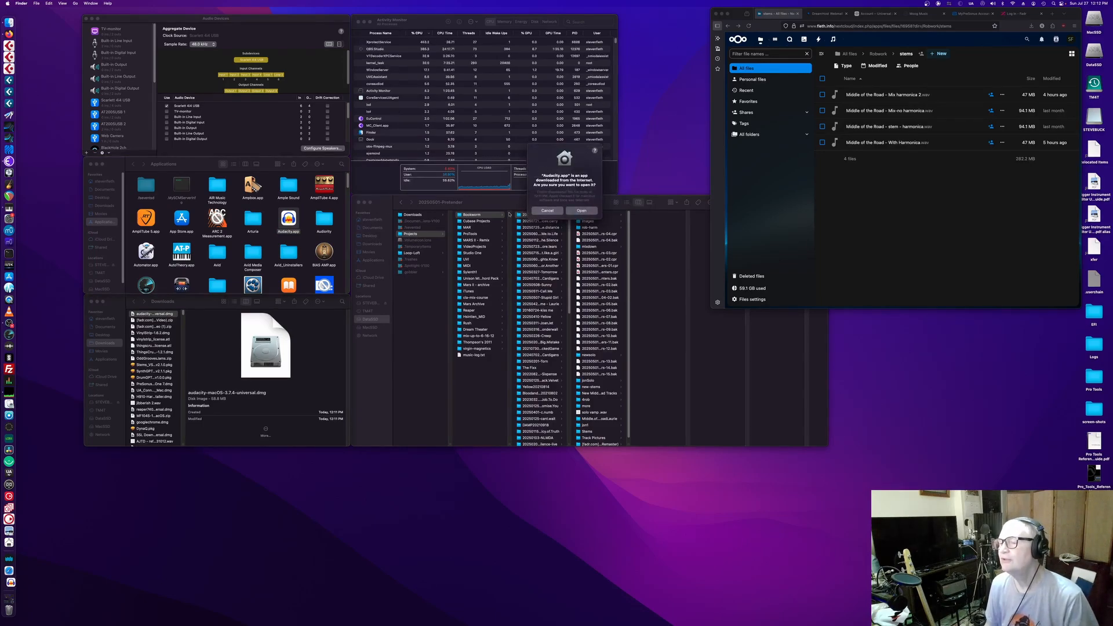
left_click(582, 211)
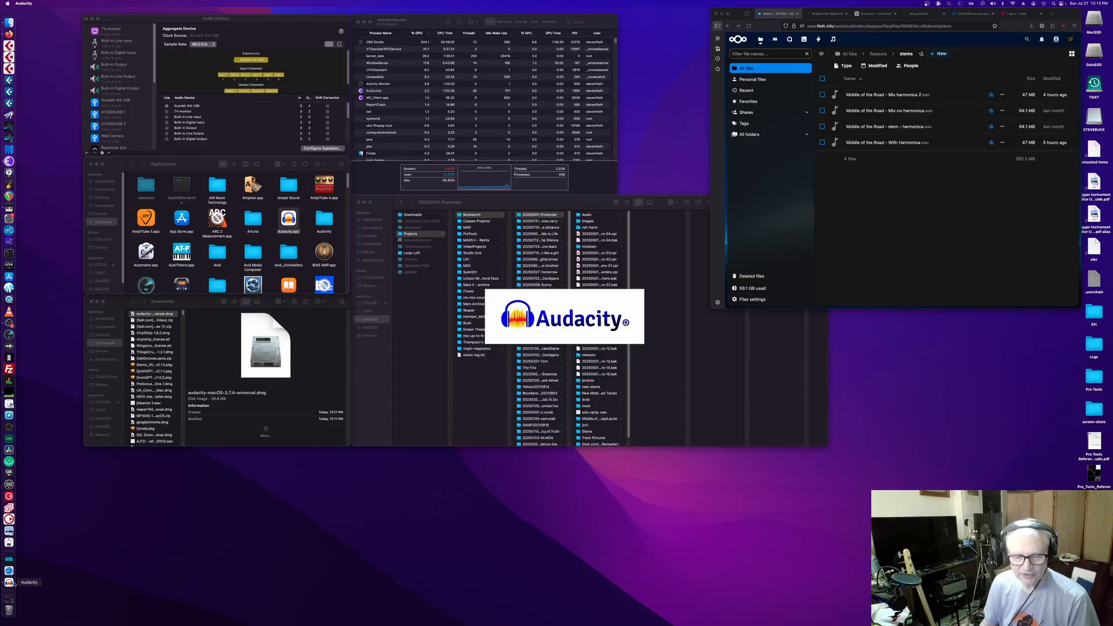
left_click_drag(10, 585, 8, 196)
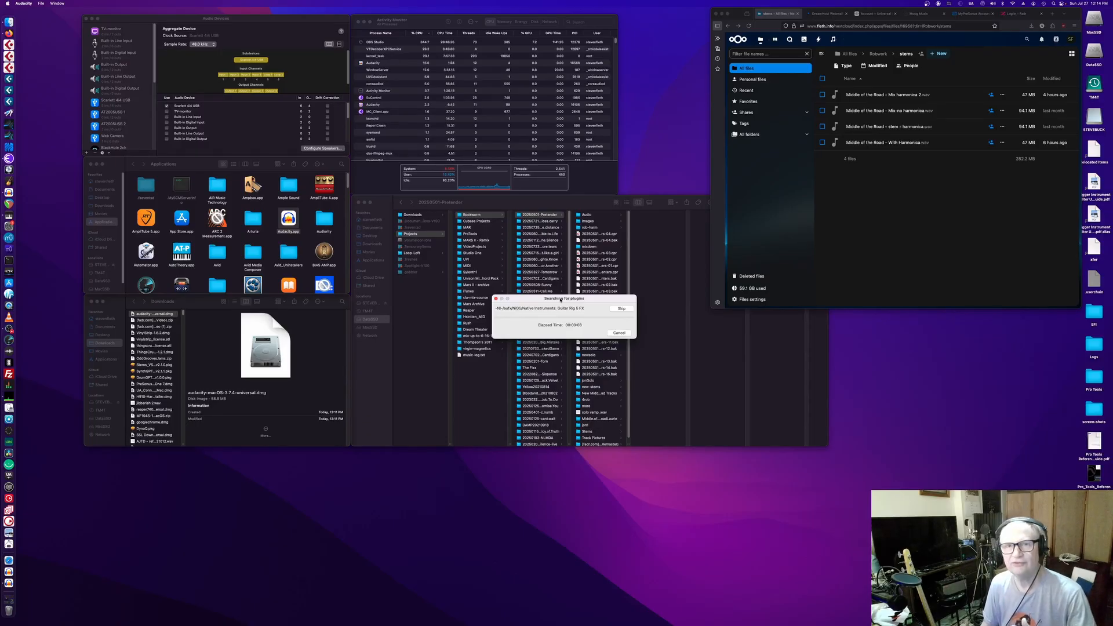
Clear Audacity's first-run dialogs by cancelling the plugin search, accepting the updates and usage info, and dismissing the cloud setup welcome.
left_click(619, 332)
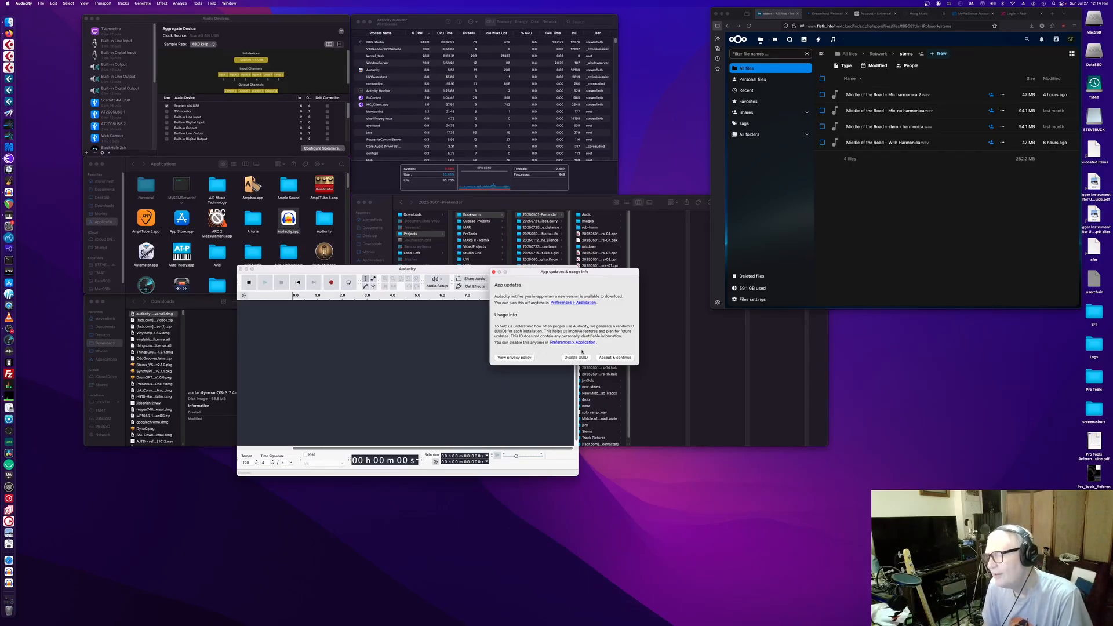
left_click(615, 358)
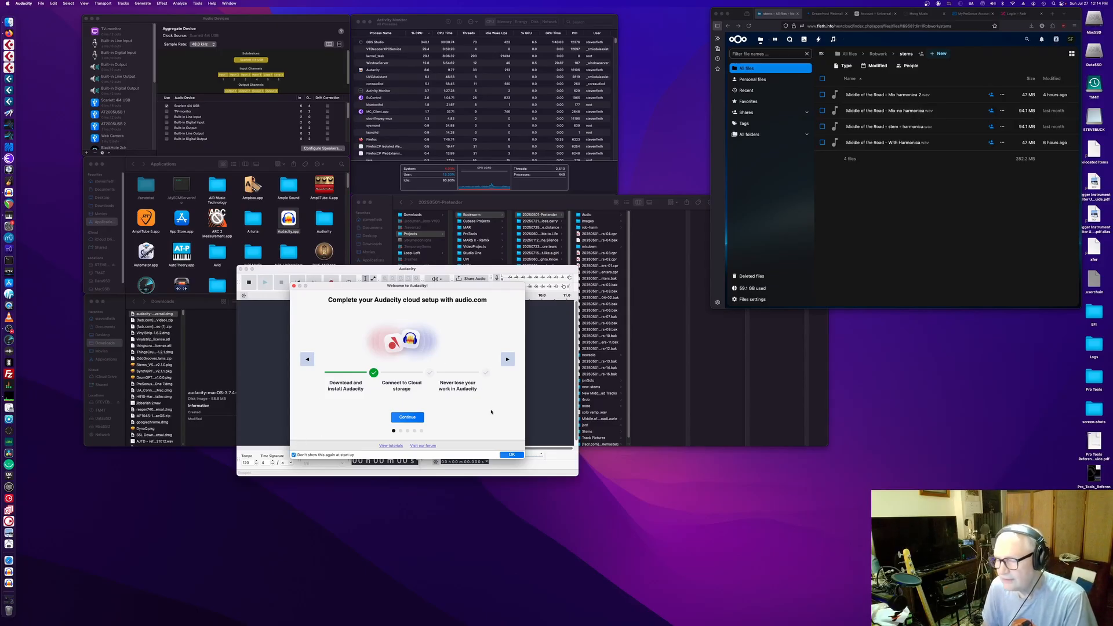
left_click(511, 455)
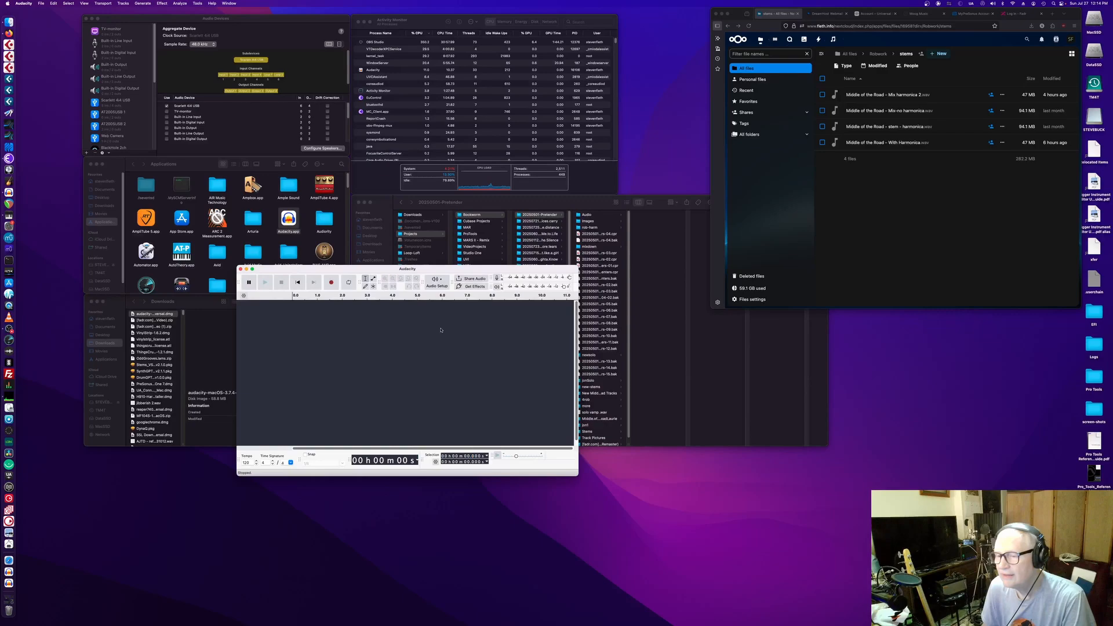
Reposition the Audacity window near the upper part of the desktop and enlarge it.
left_click_drag(379, 270, 289, 67)
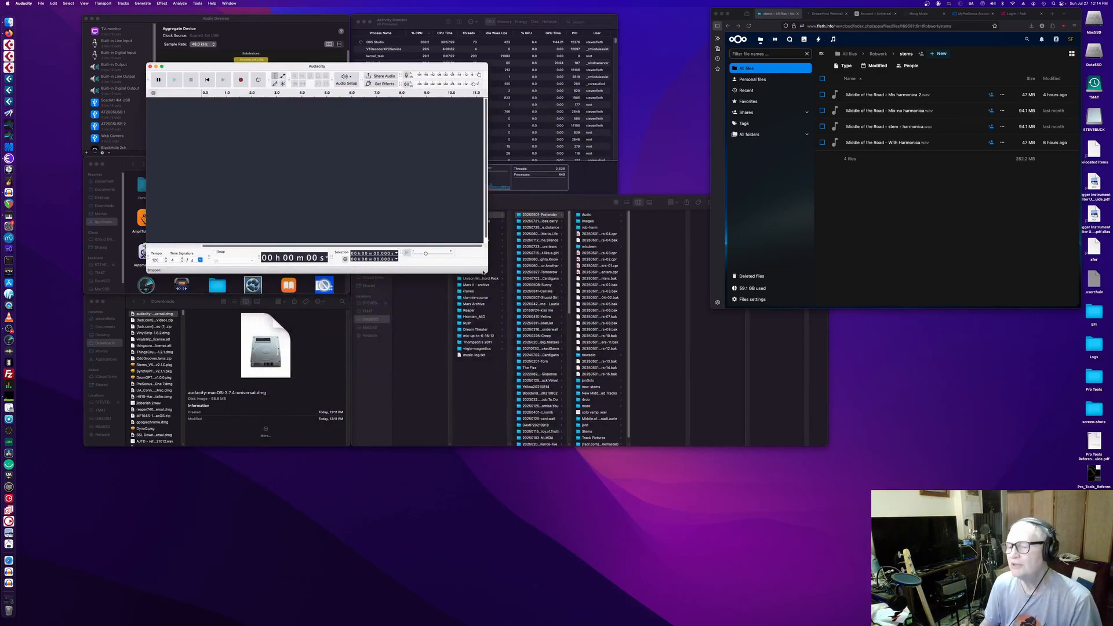
left_click_drag(487, 273, 687, 427)
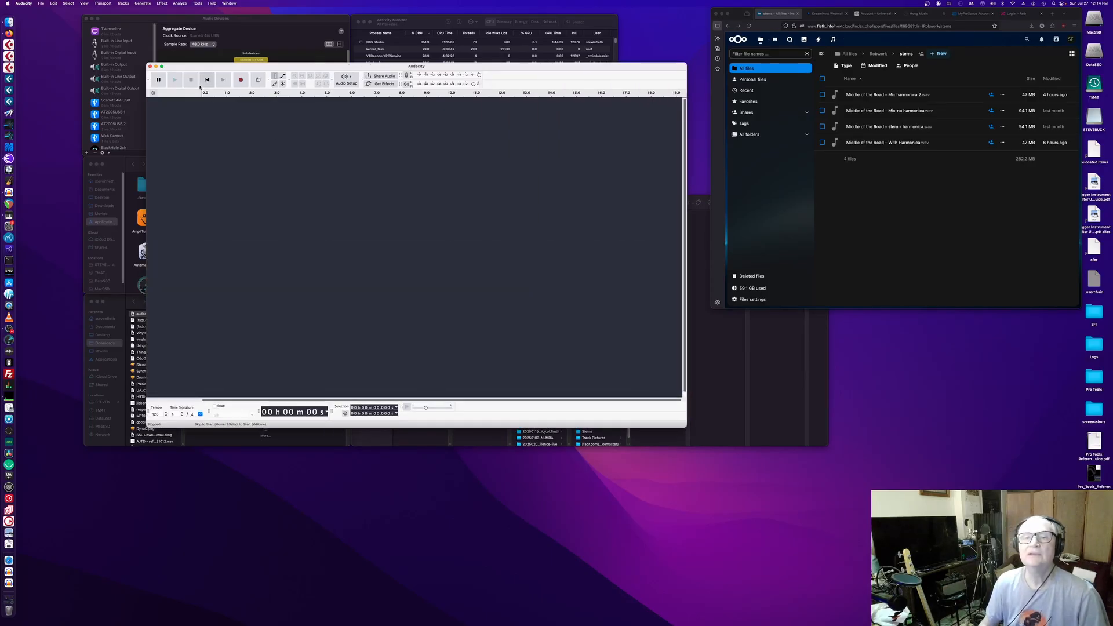
Set the playback device to AT2005USB in Audacity's audio preferences.
left_click(23, 4)
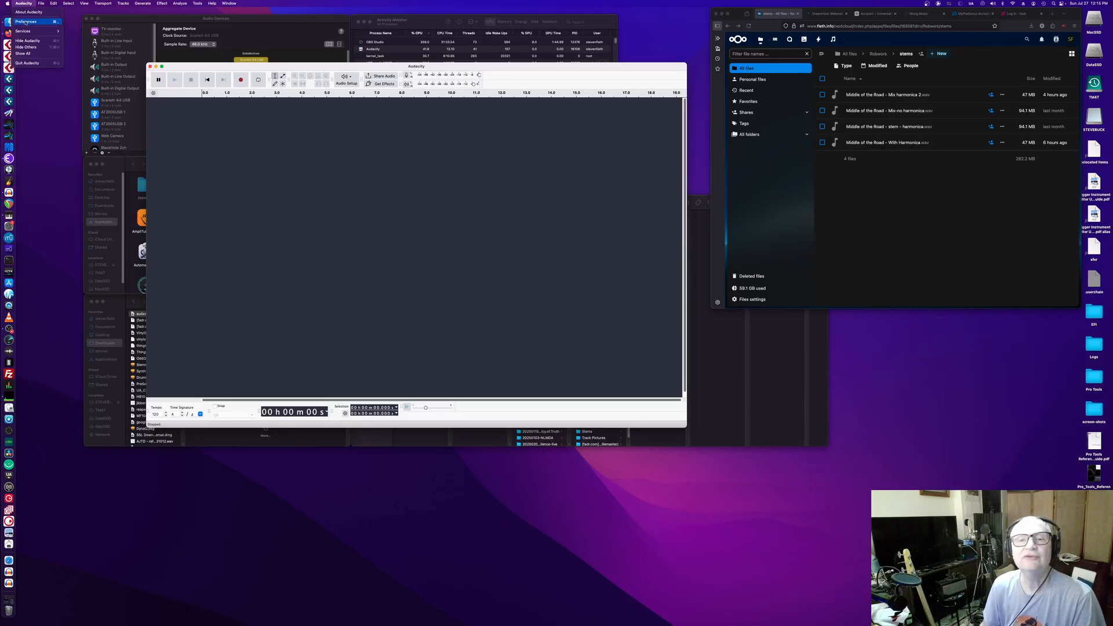
left_click(26, 22)
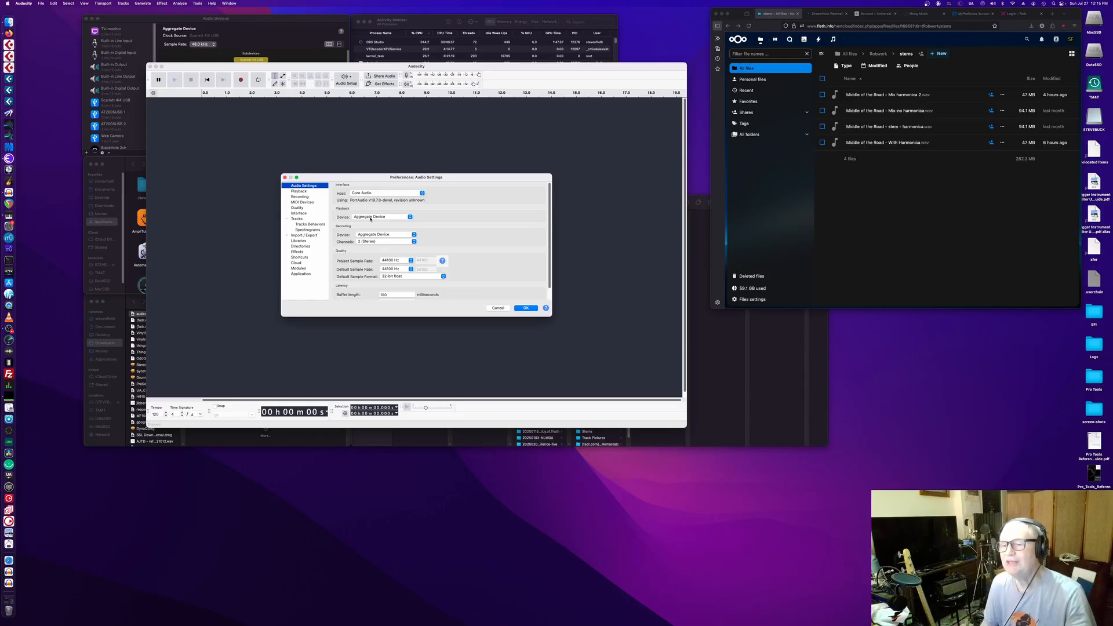
left_click(379, 218)
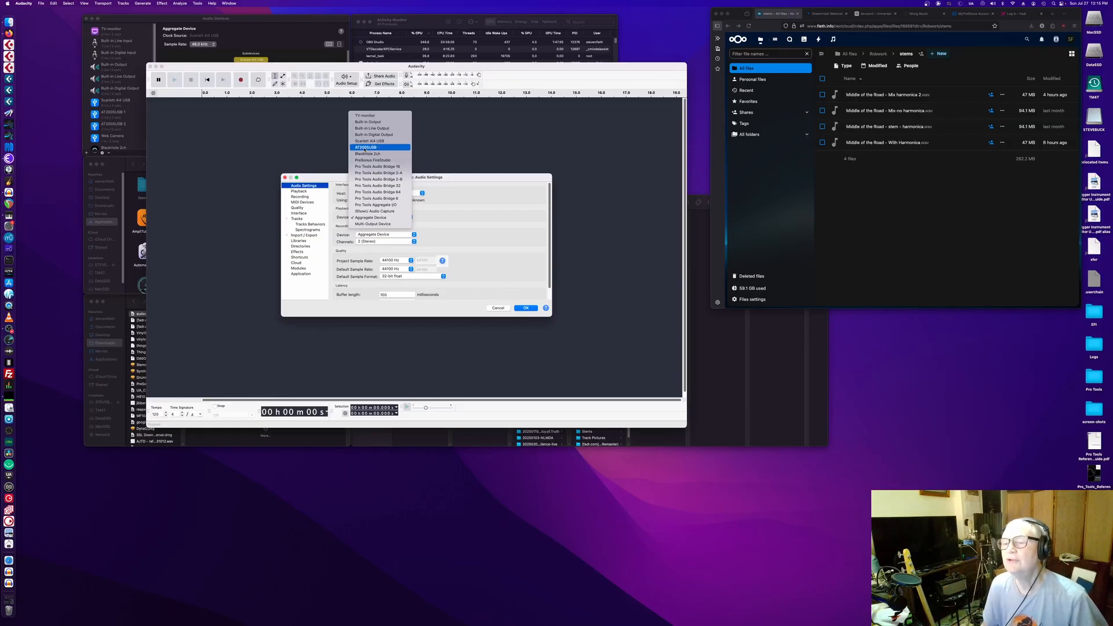
left_click(365, 147)
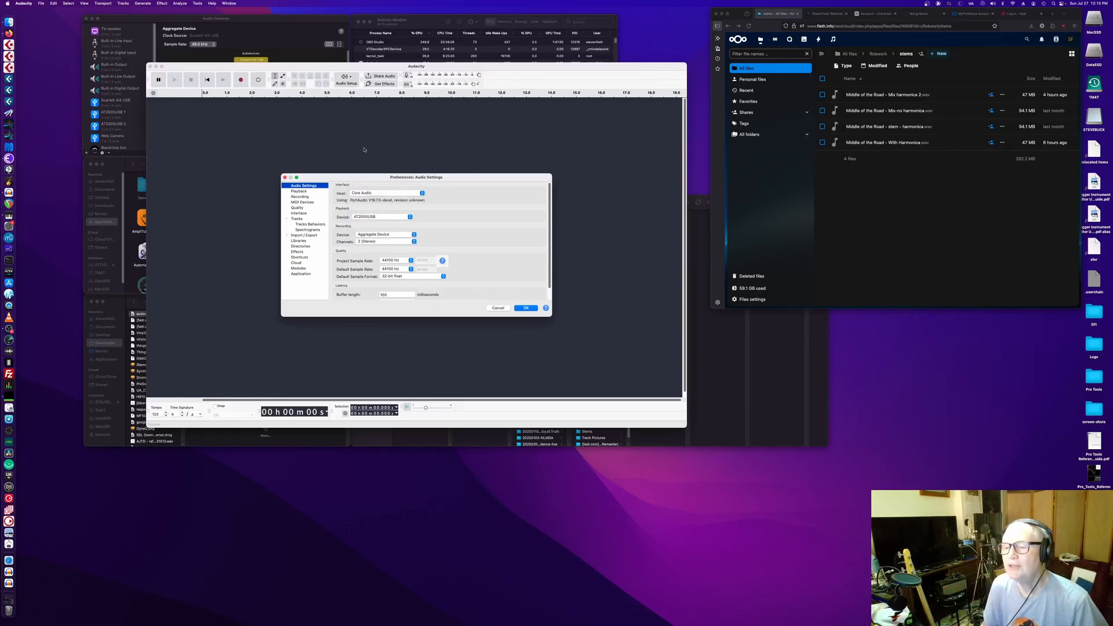
Set the recording device to AT2005USB with 1 (Mono) channel, keeping AT2005USB as the playback device.
left_click(376, 235)
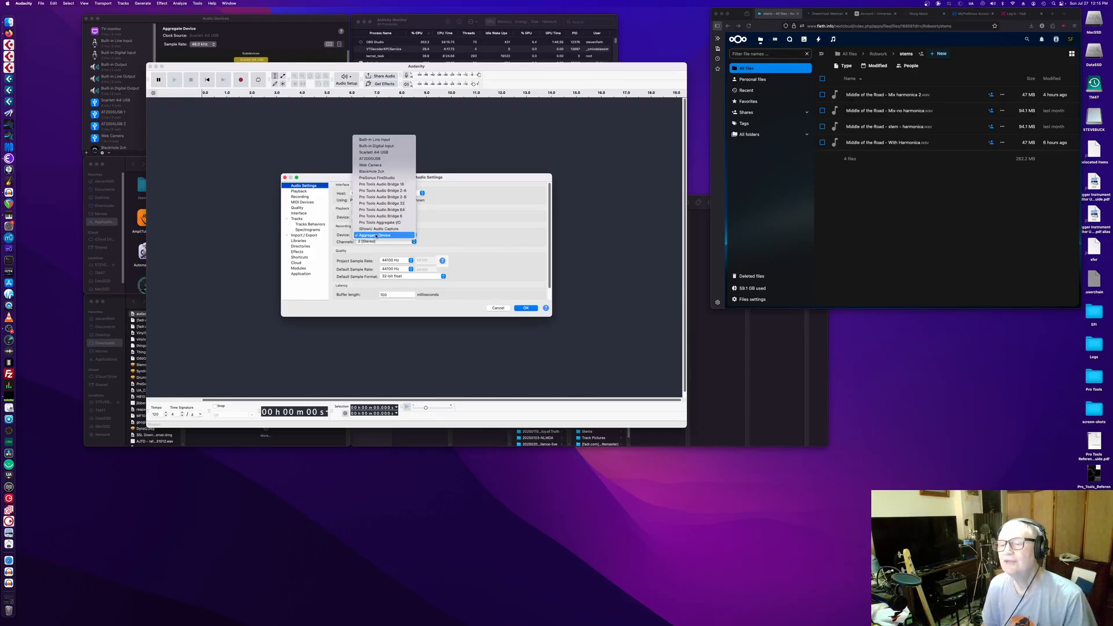
left_click(375, 158)
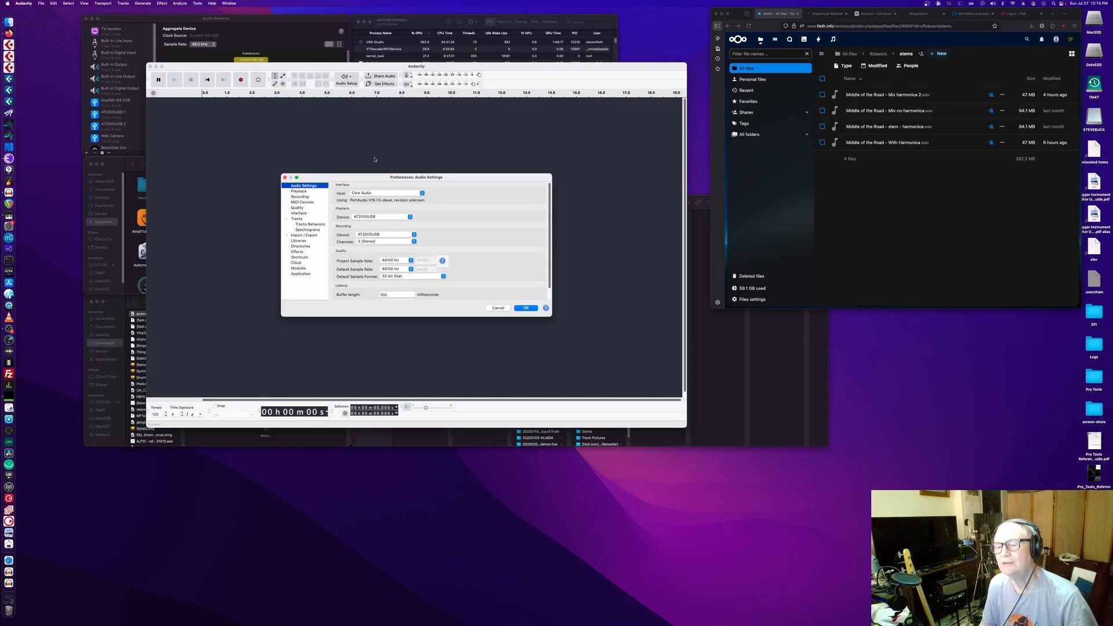
left_click(371, 217)
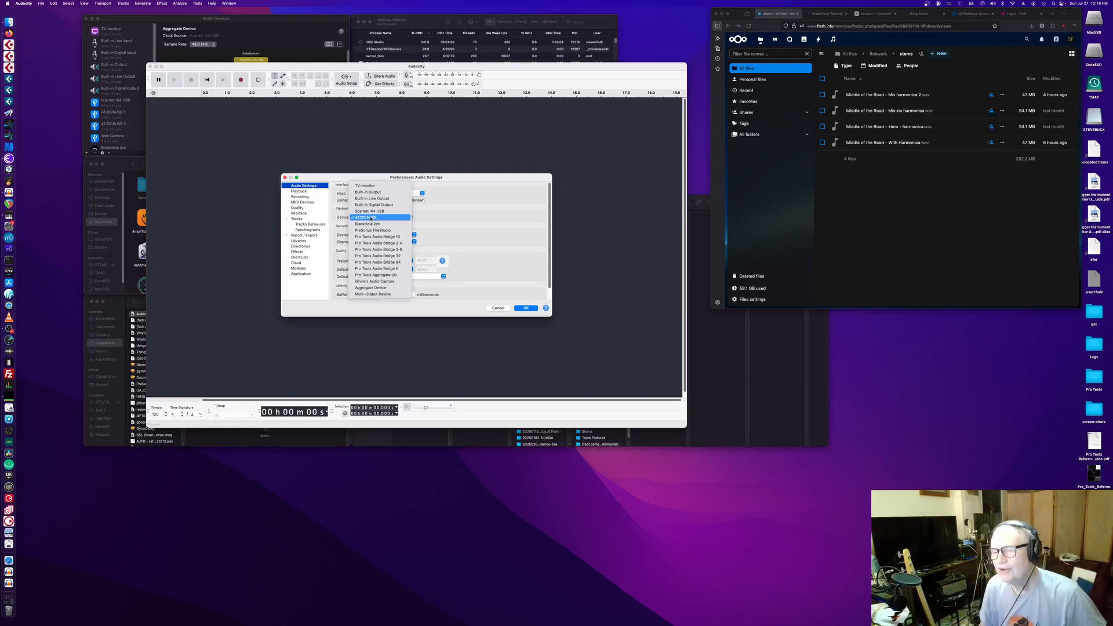
left_click(372, 218)
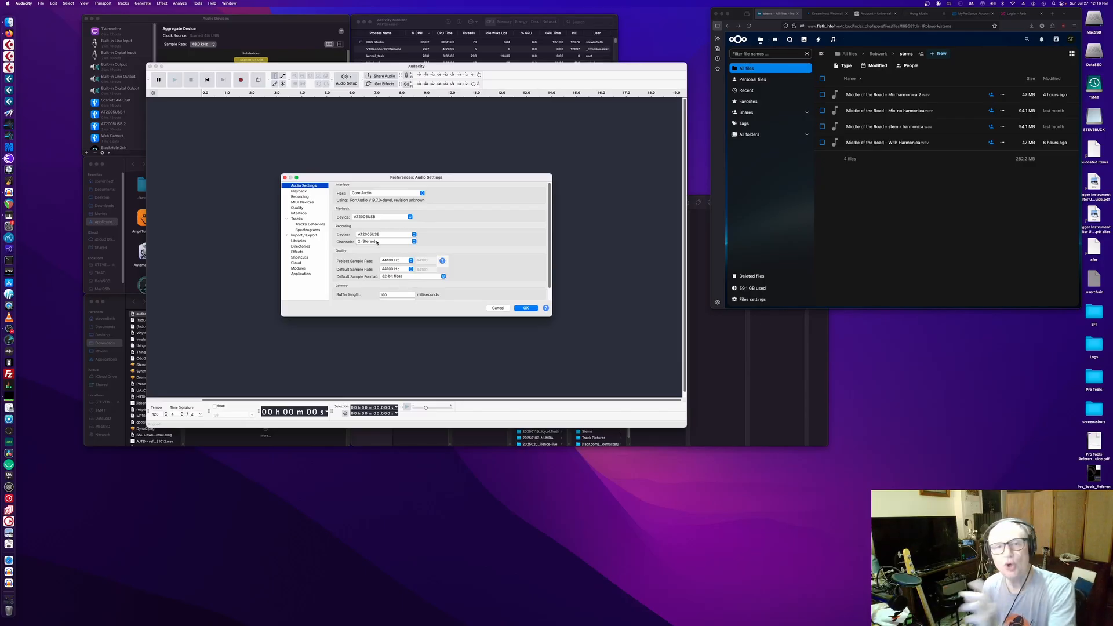
left_click(377, 242)
left_click(376, 236)
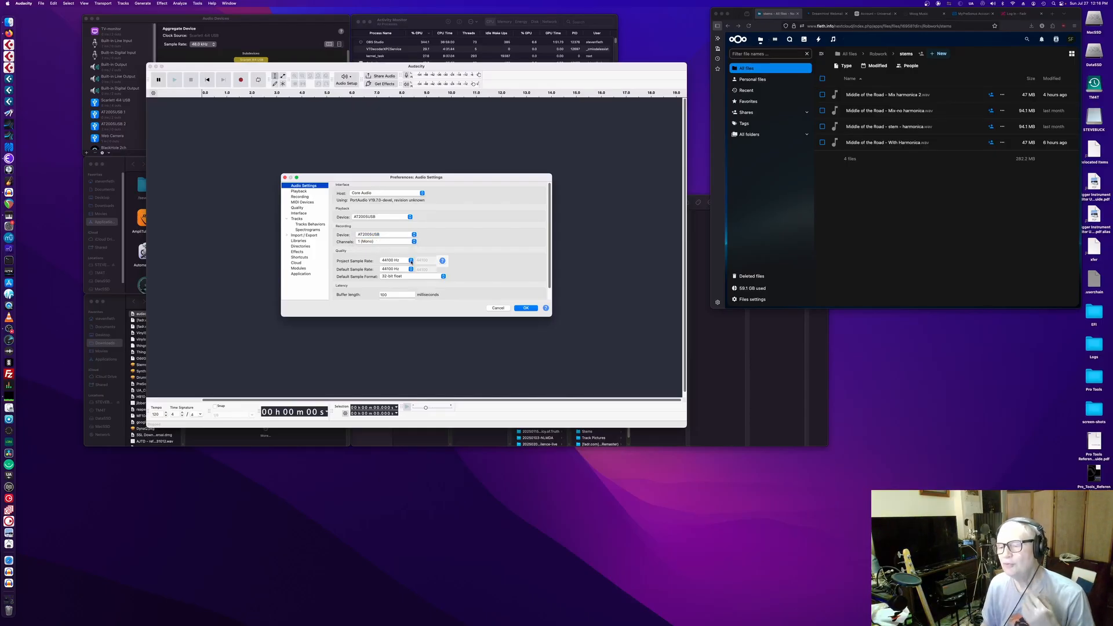
Set both the project sample rate and the default sample rate to 48000 Hz.
left_click(411, 261)
left_click(399, 268)
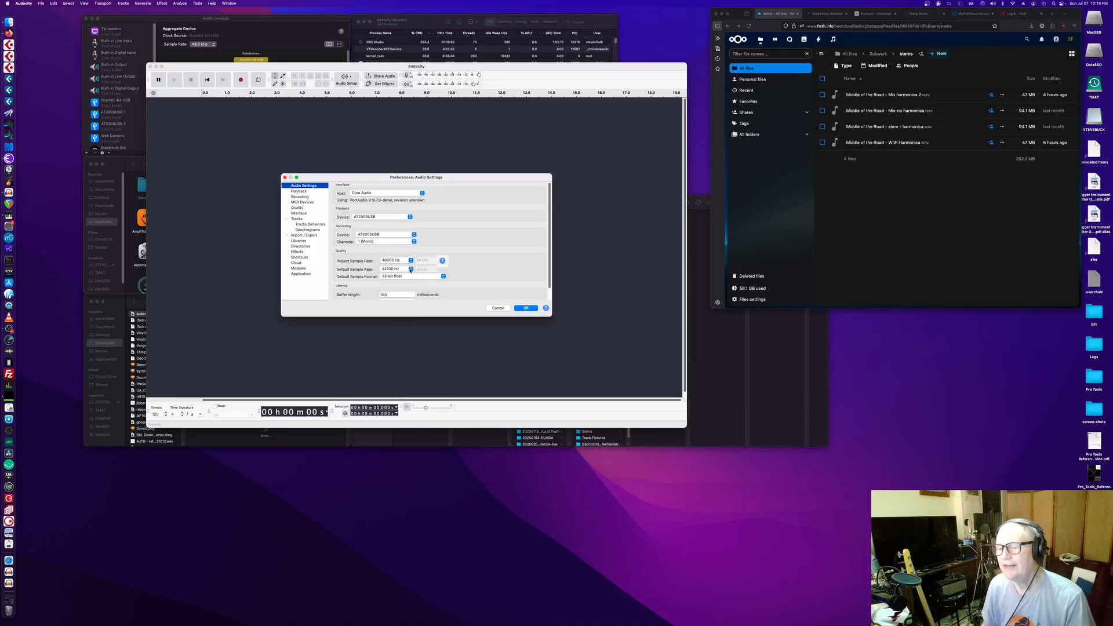
left_click(411, 269)
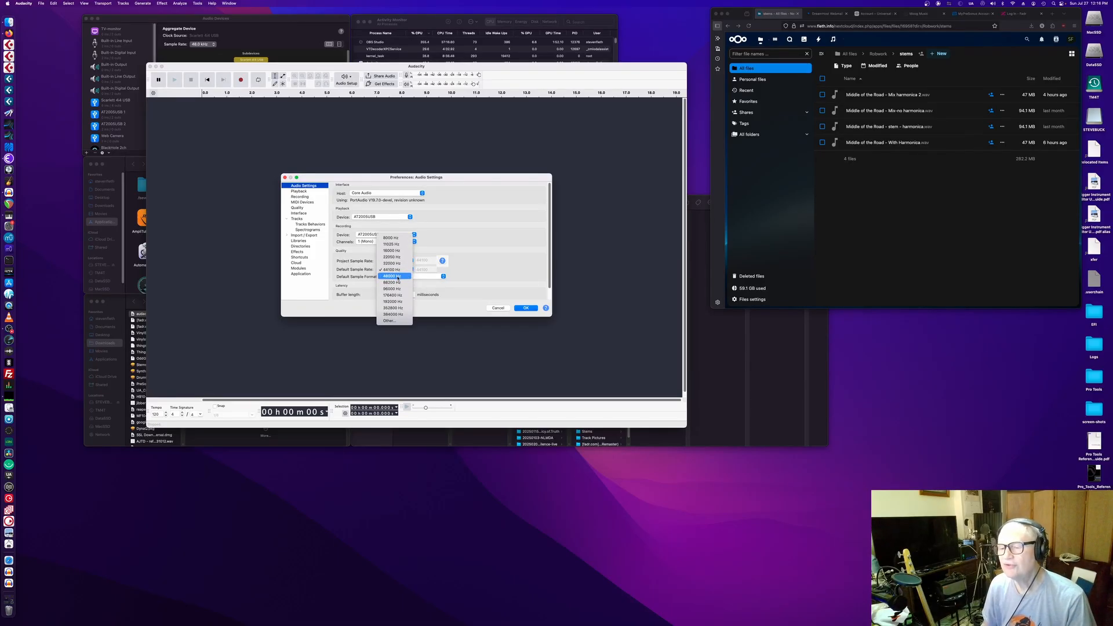
left_click(397, 277)
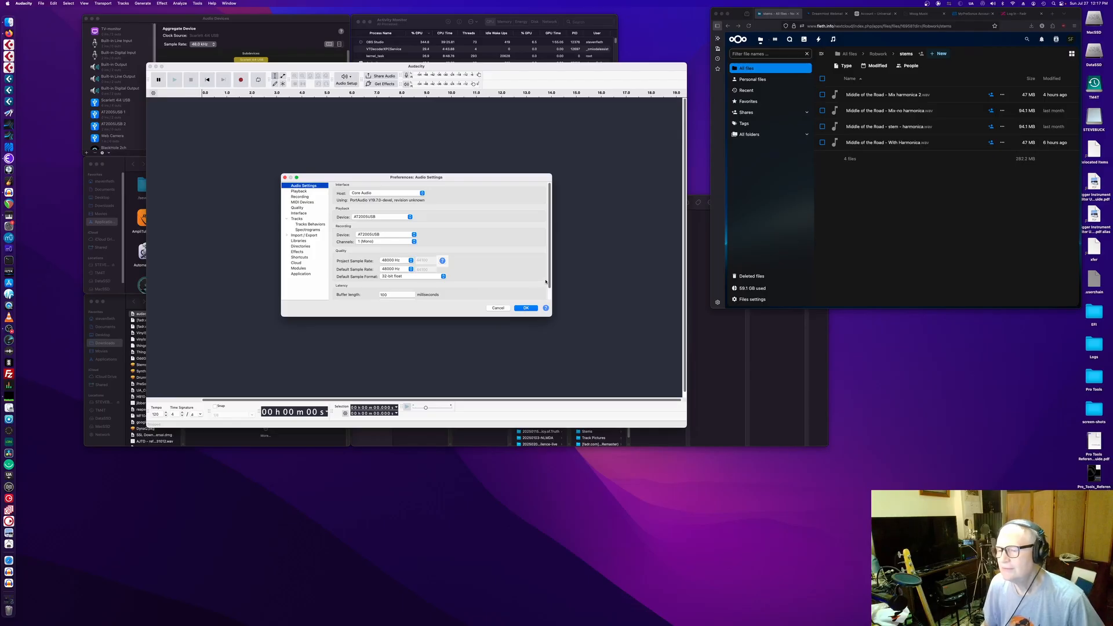
Review the latency, playback, recording, MIDI, quality and interface preferences, and accept the preference changes.
left_click_drag(549, 283, 549, 299)
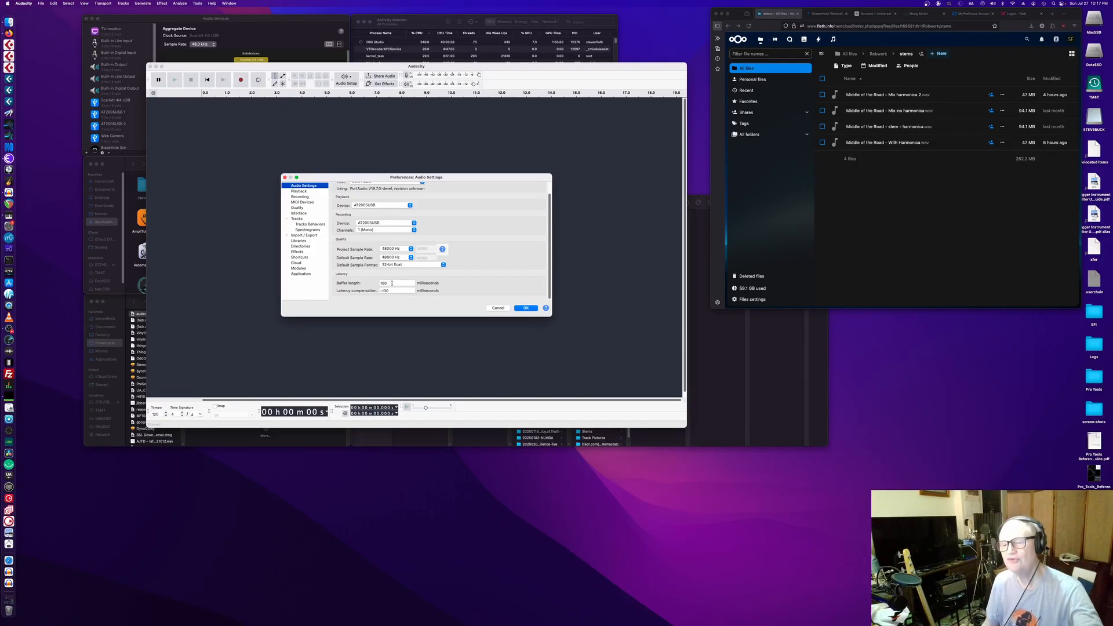
left_click(299, 191)
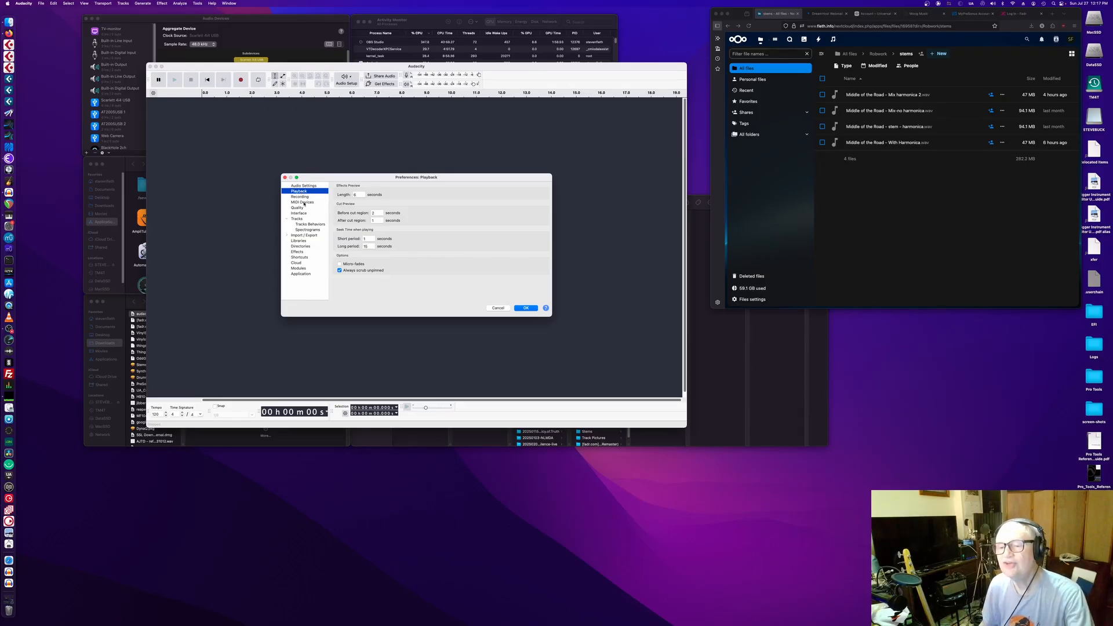
left_click(300, 197)
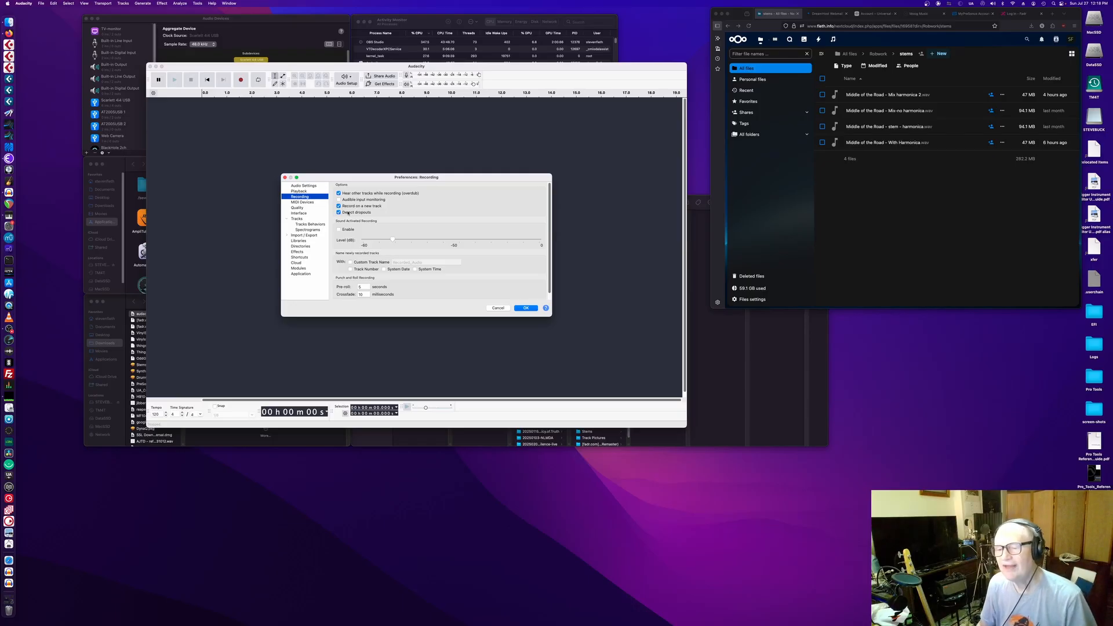
left_click(307, 202)
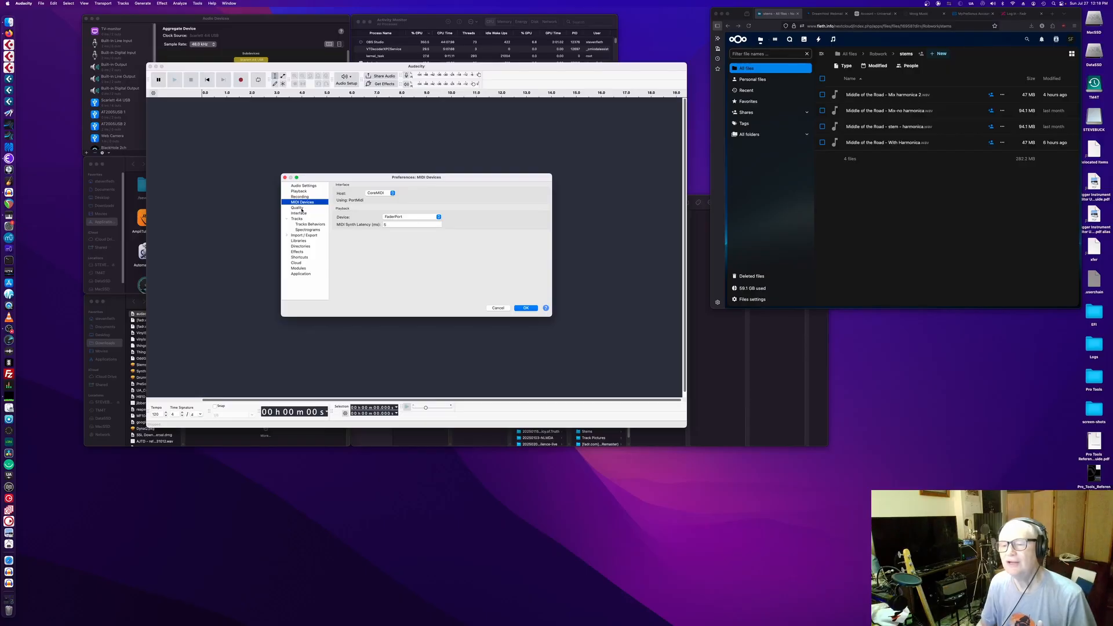
left_click(298, 208)
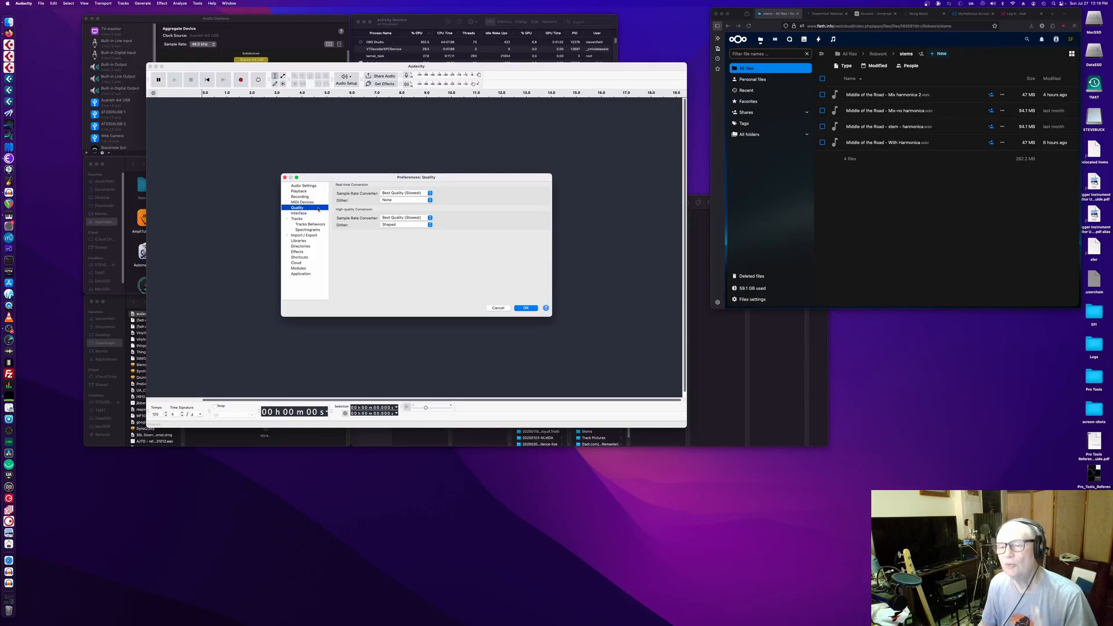
left_click(306, 214)
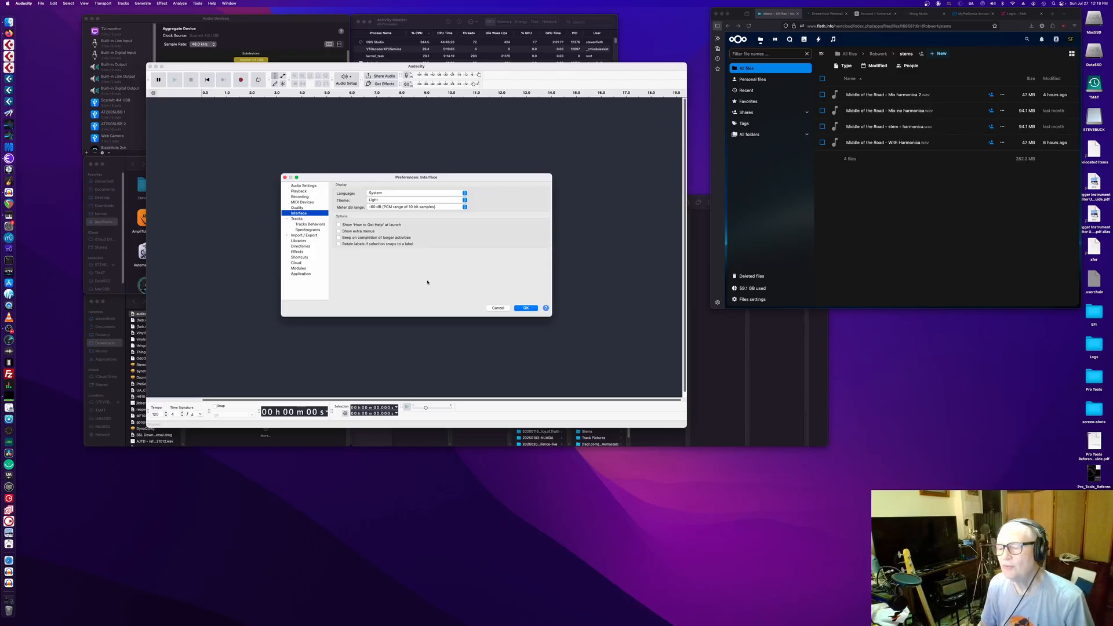
left_click(526, 308)
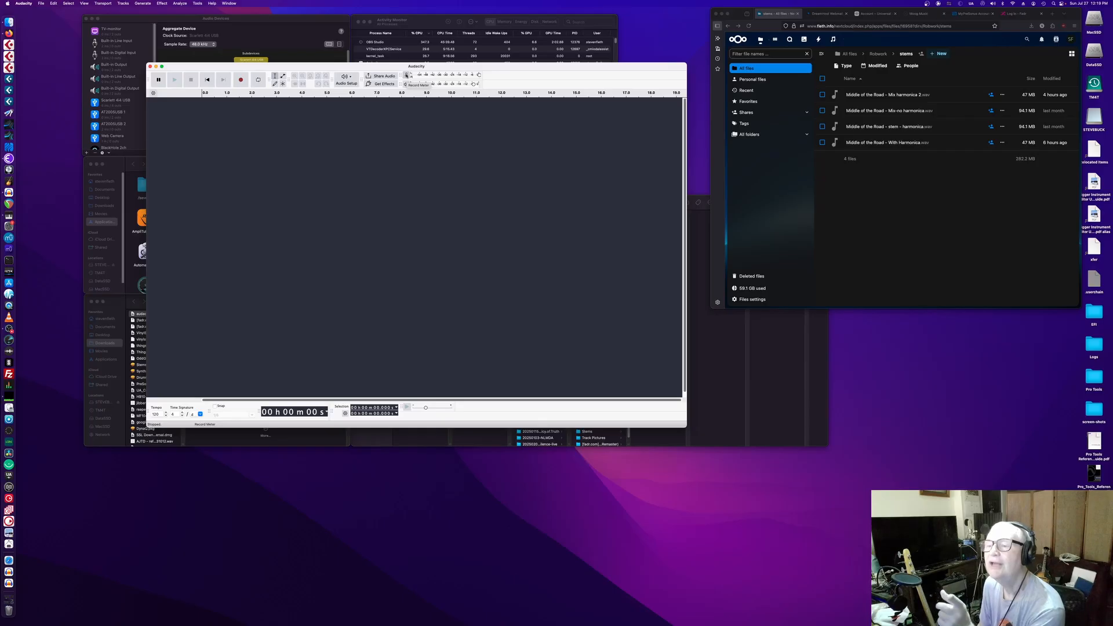
Enable silent monitoring on the record meter with microphone access allowed, and adjust the recording level to just below maximum.
left_click(406, 75)
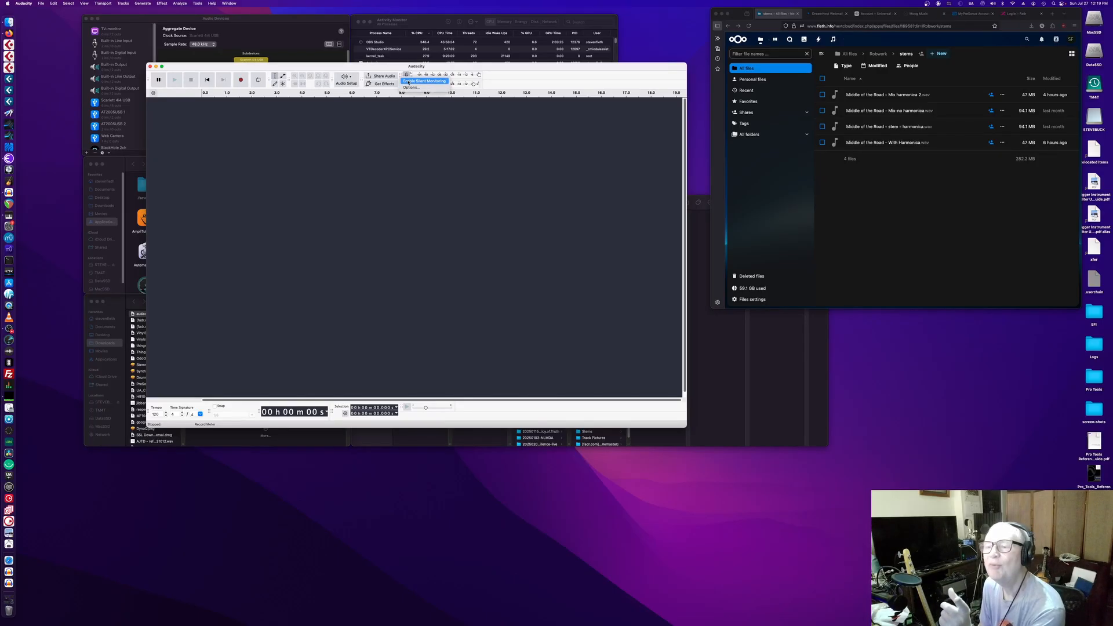
left_click(408, 81)
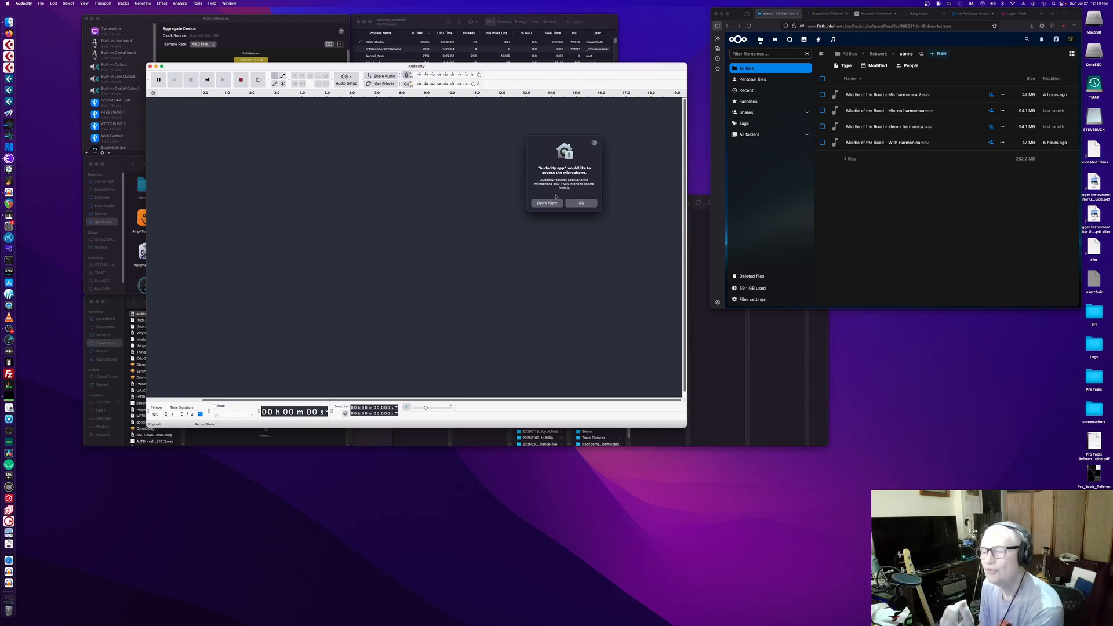
left_click(582, 204)
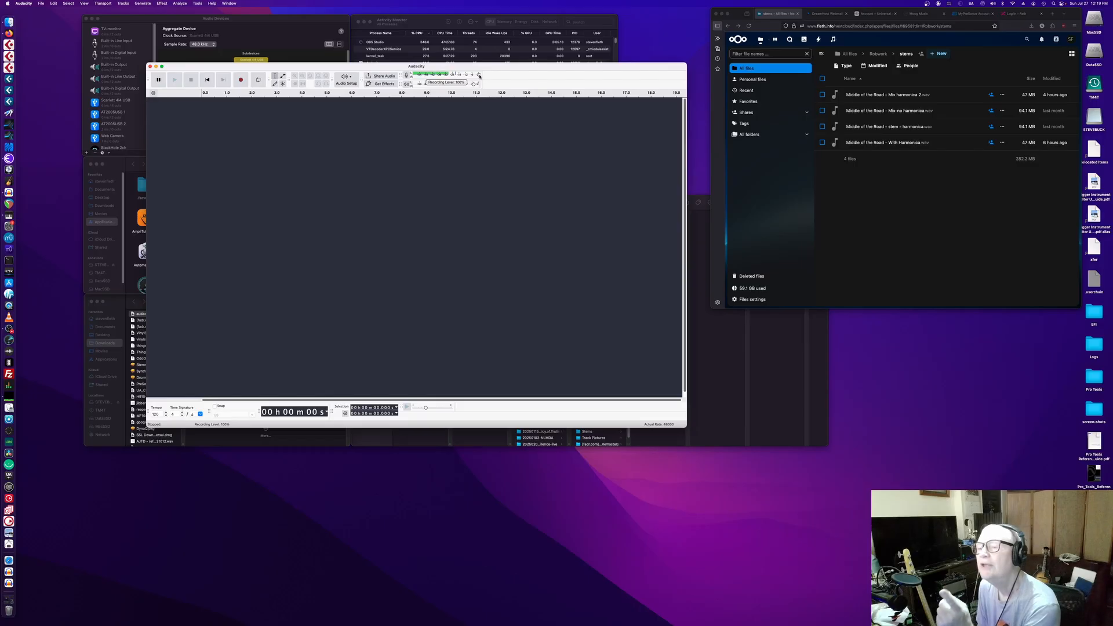
left_click_drag(479, 76, 453, 76)
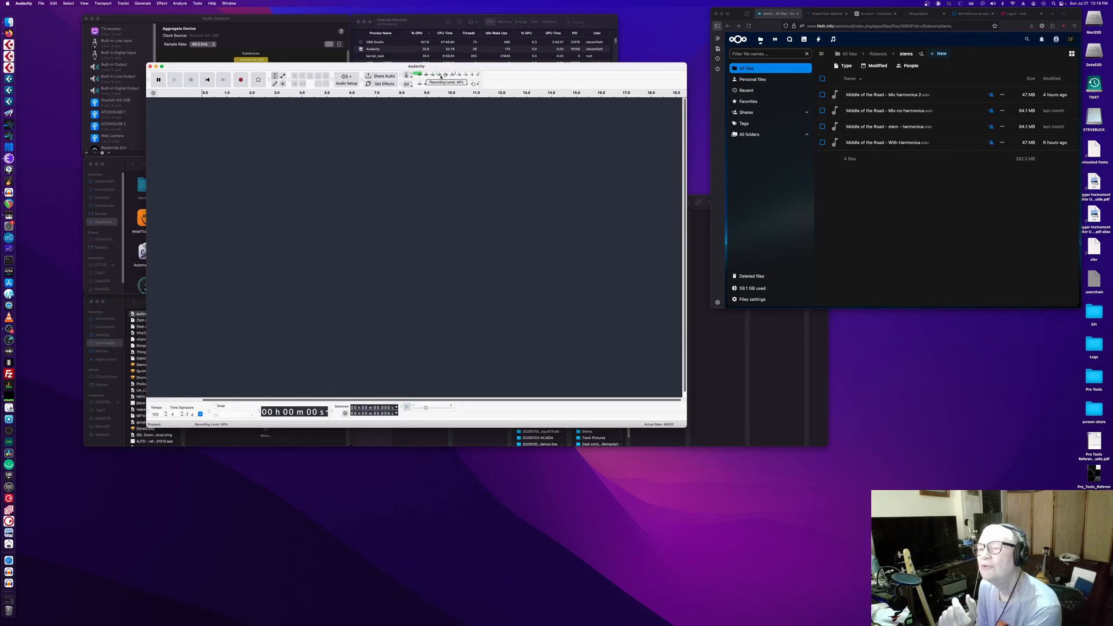
left_click_drag(441, 76, 475, 77)
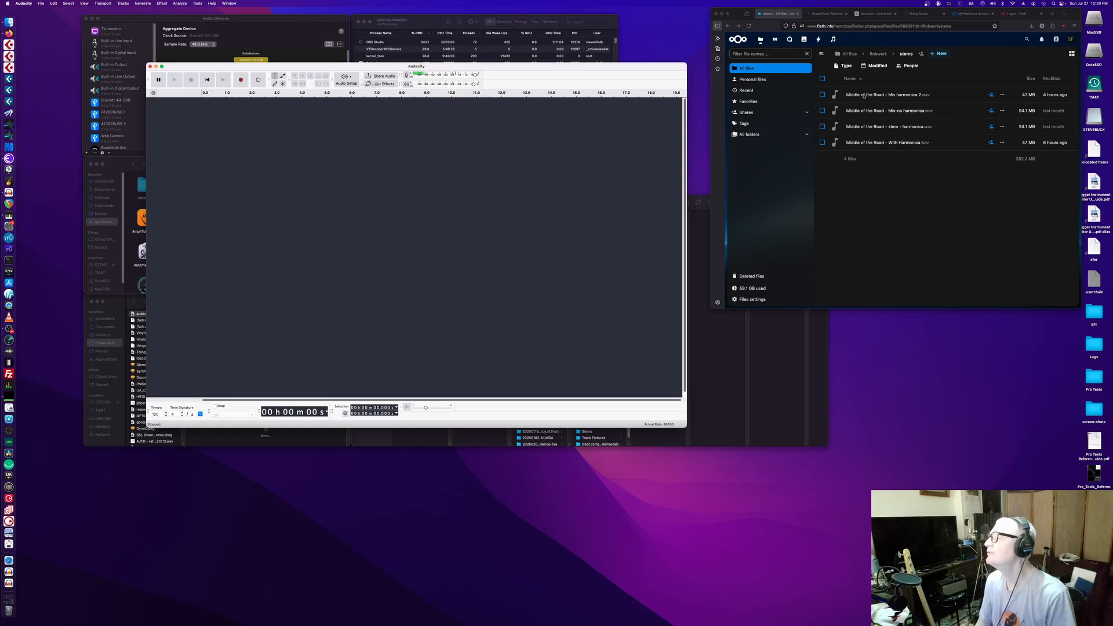
Download "Middle of the Road - Mix-no harmonica.wav" from the stems folder in Firefox and import it into Audacity.
left_click(895, 112)
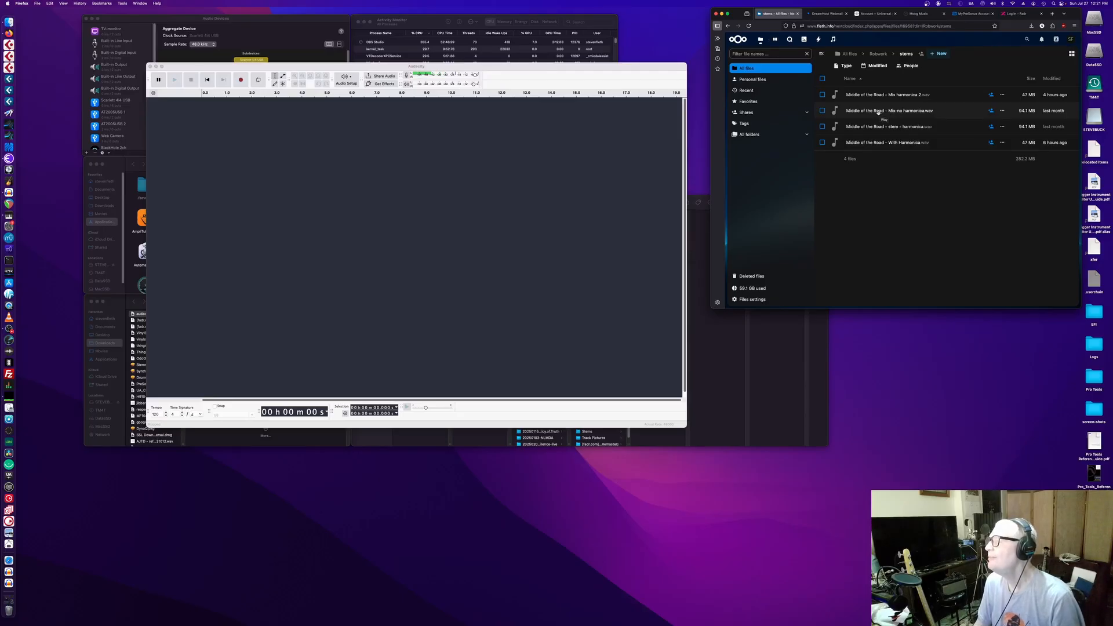
left_click(823, 110)
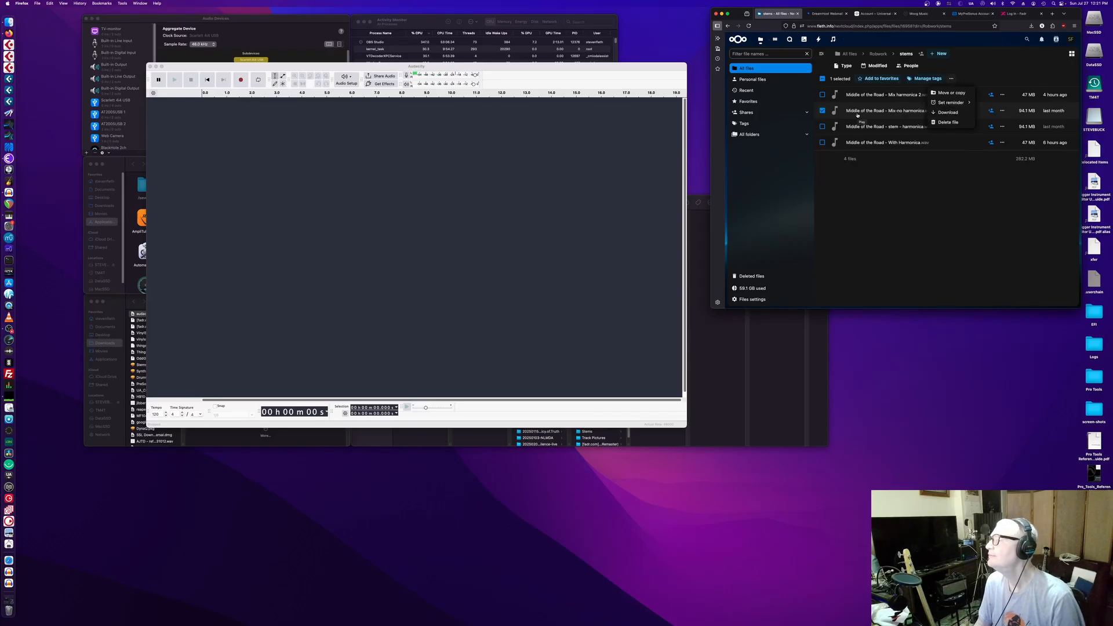
left_click(949, 113)
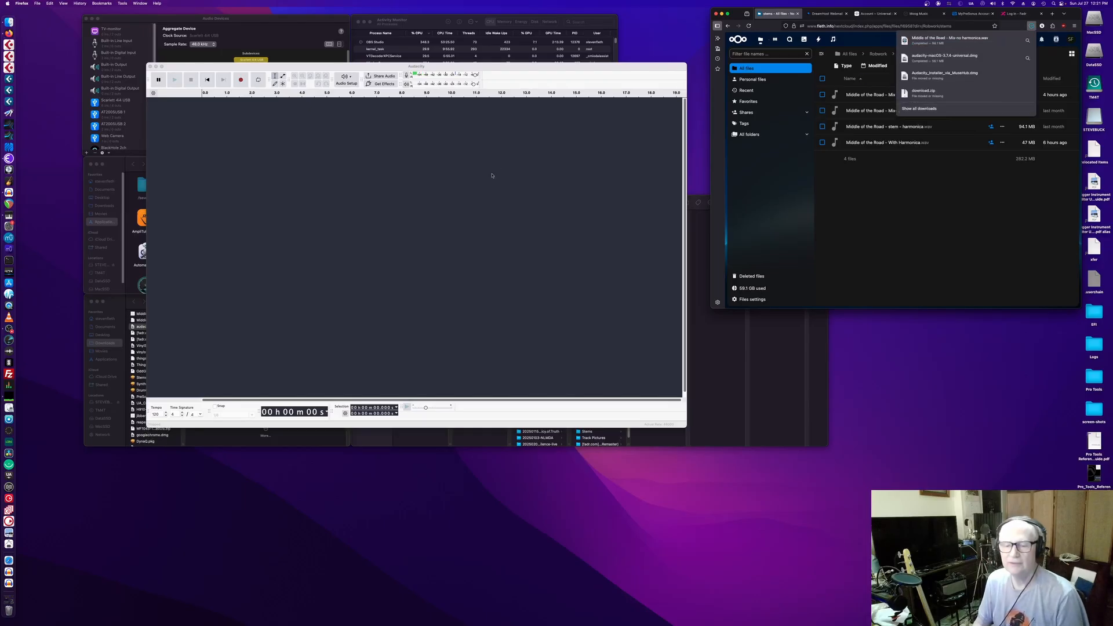
left_click(119, 301)
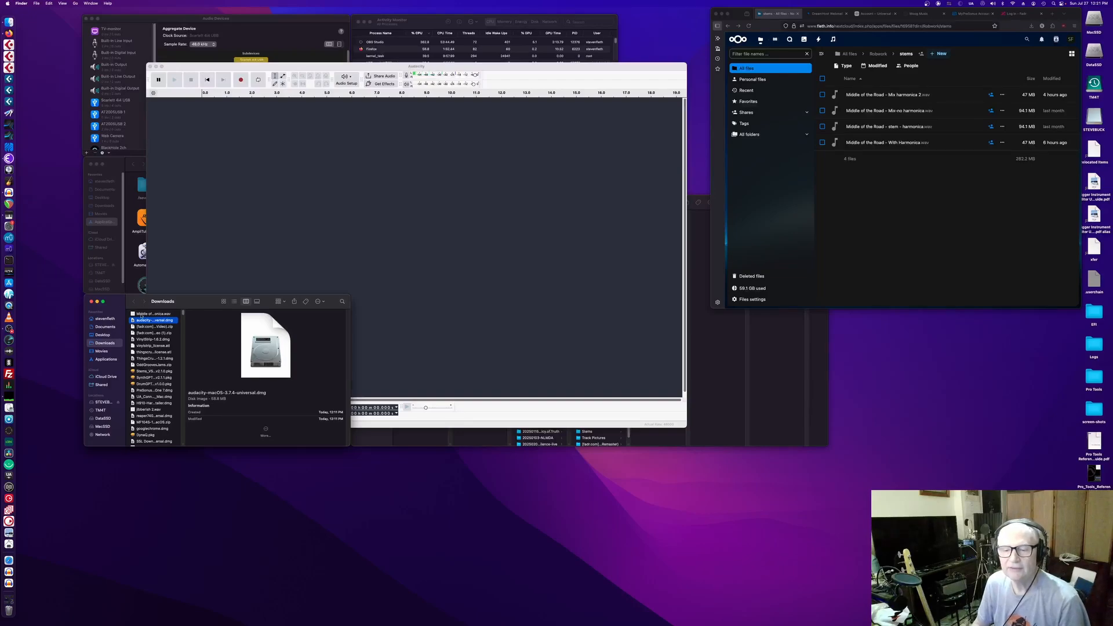
left_click_drag(141, 314, 235, 208)
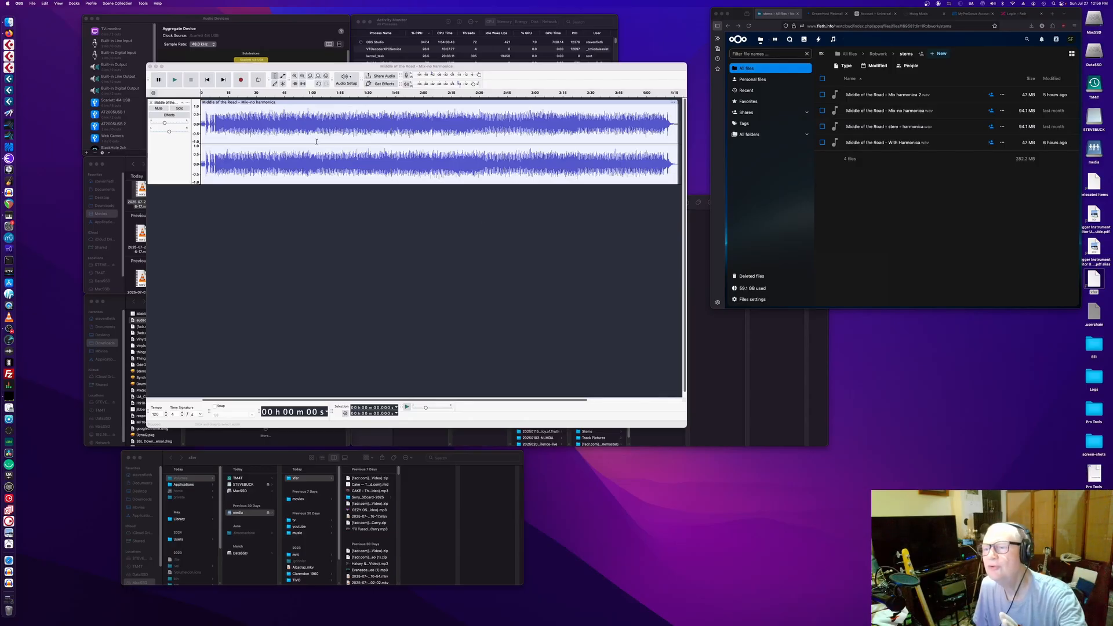
Play the imported track from the beginning and lower the playback level slightly.
left_click(174, 80)
left_click(174, 80)
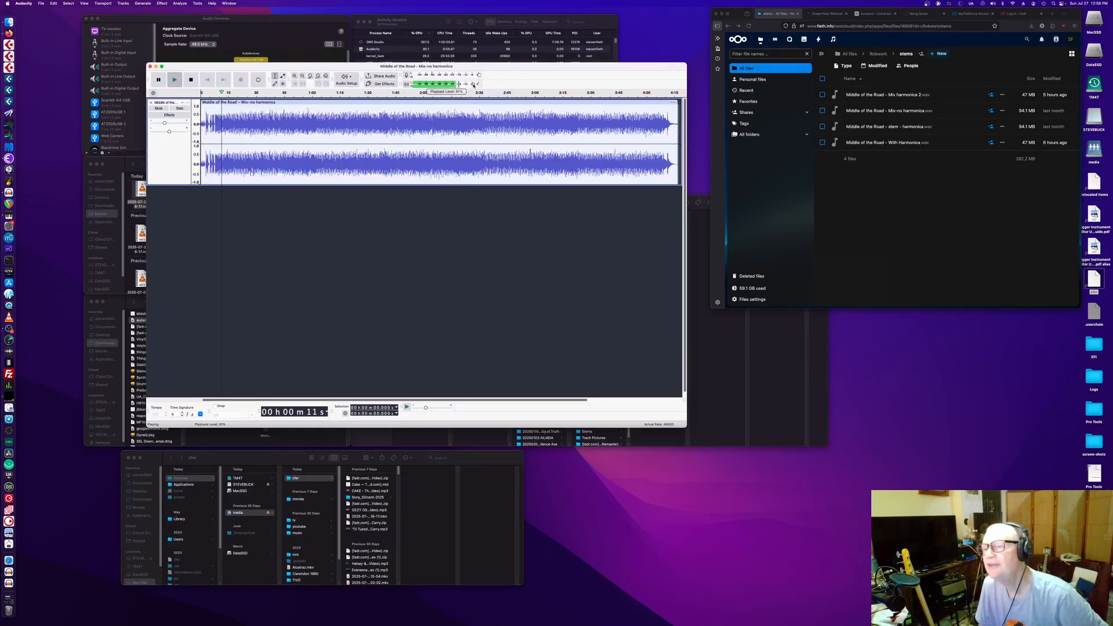
mouse_move(473, 85)
left_mouse_down()
mouse_move(452, 86)
mouse_move(471, 86)
left_mouse_up()
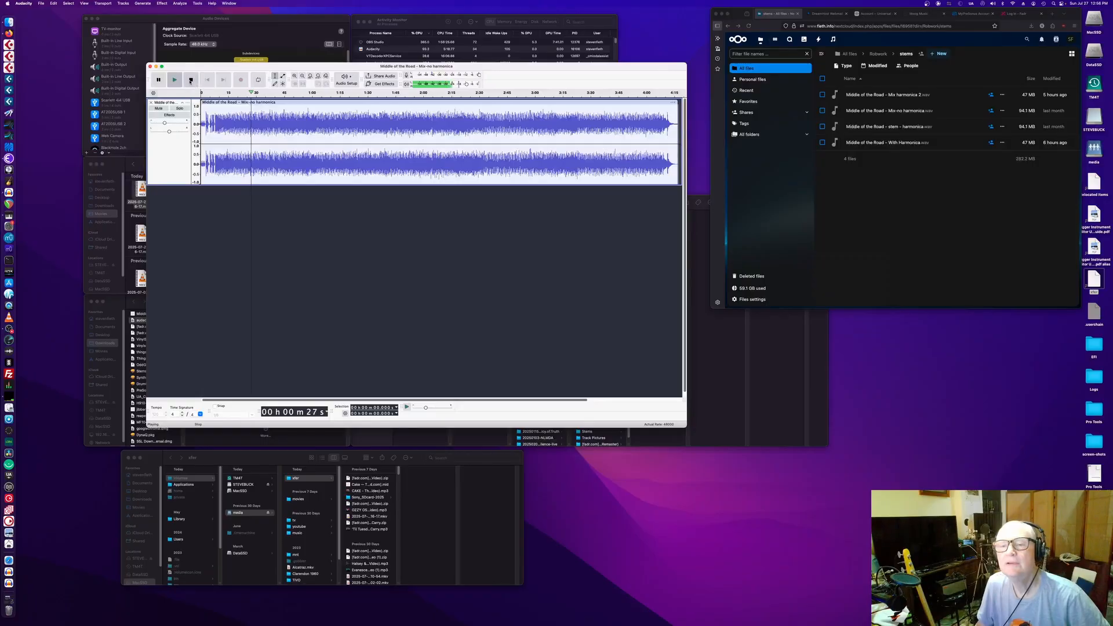
Stop playback, audition the track from about 3:21, and place the cursor at about 3:20.
left_click(573, 152)
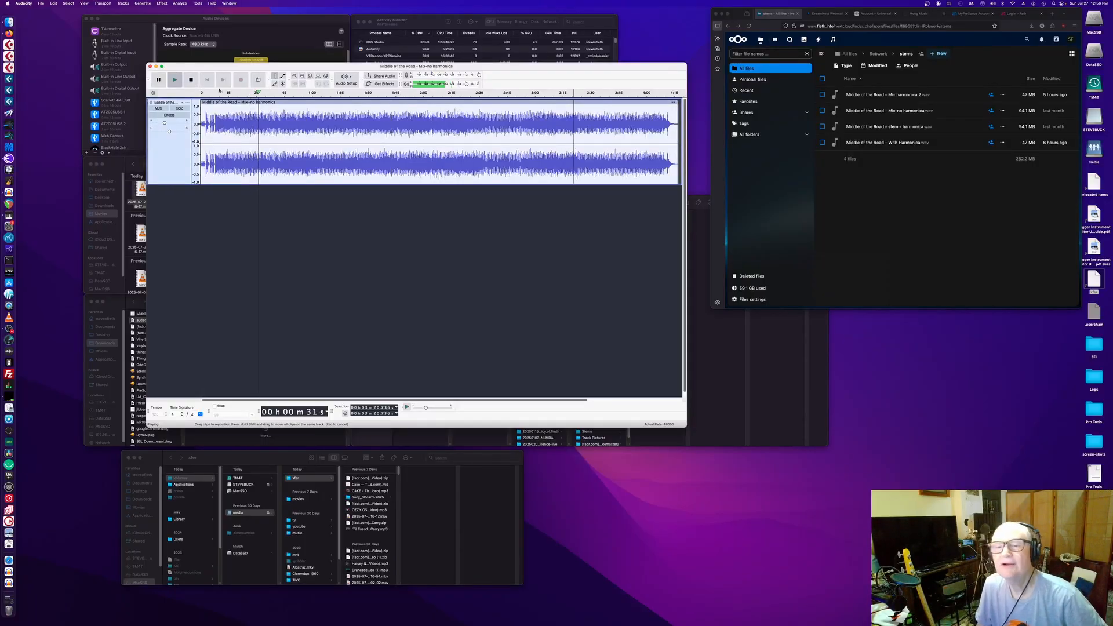
left_click(190, 81)
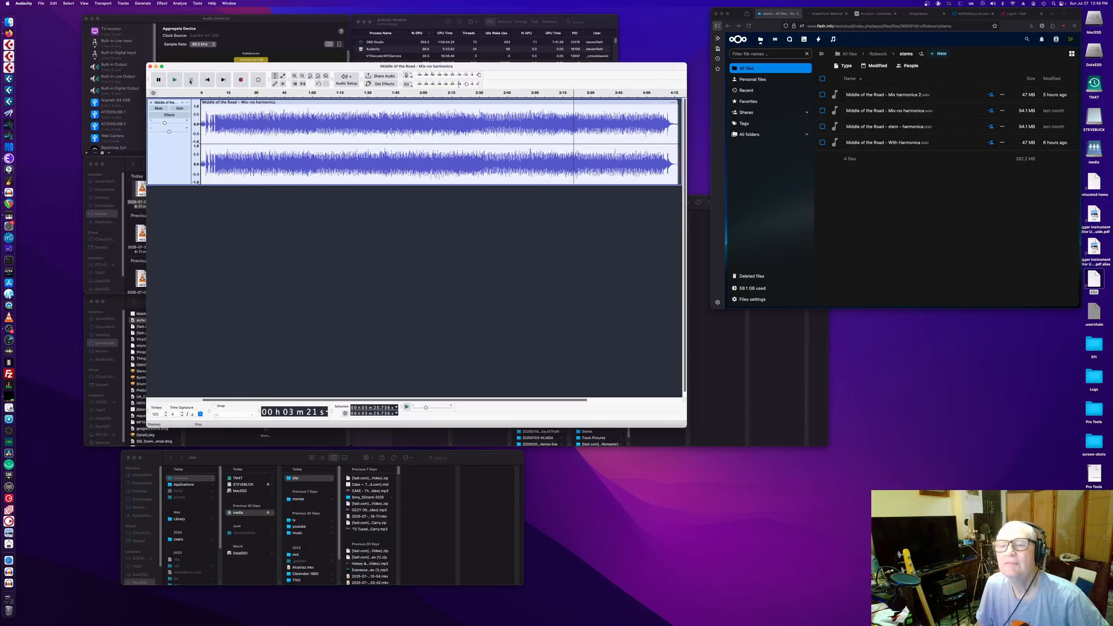
left_click(175, 80)
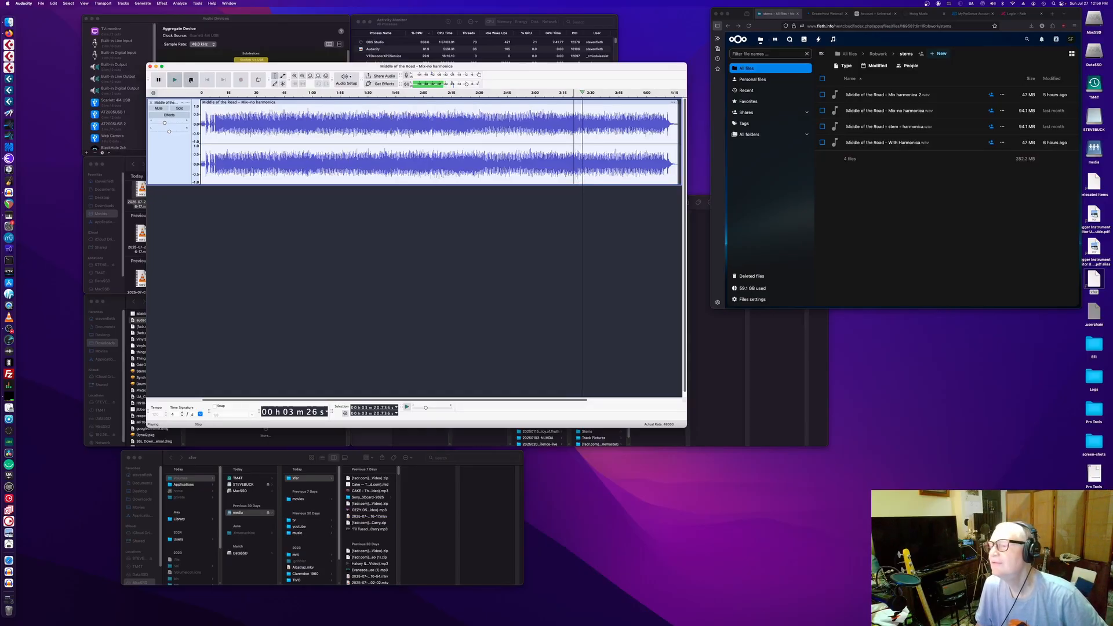
left_click(190, 80)
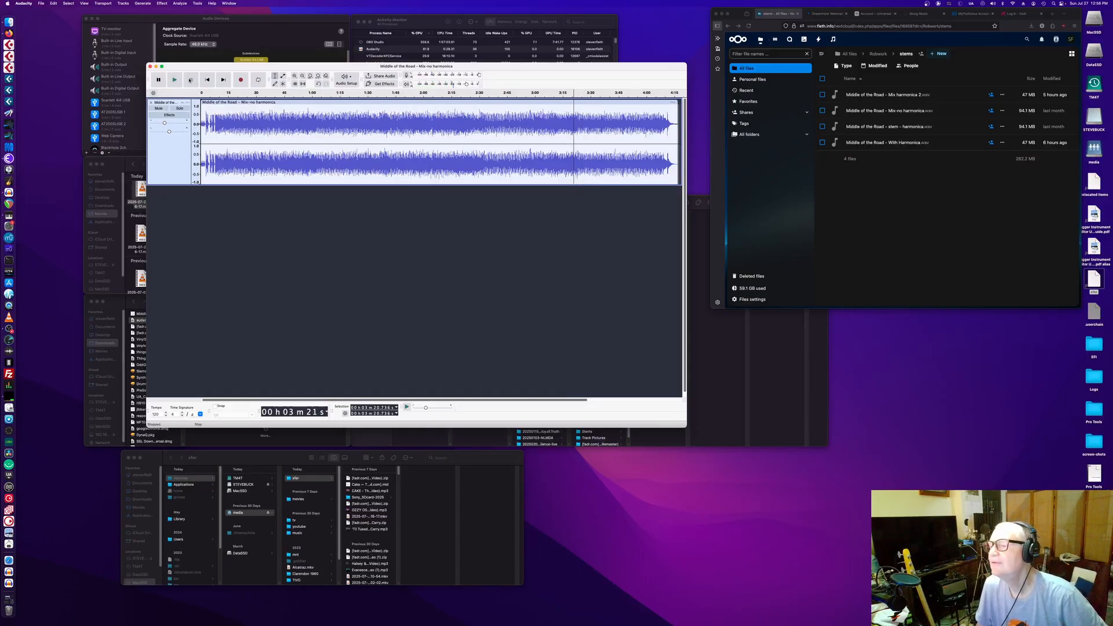
left_click(571, 125)
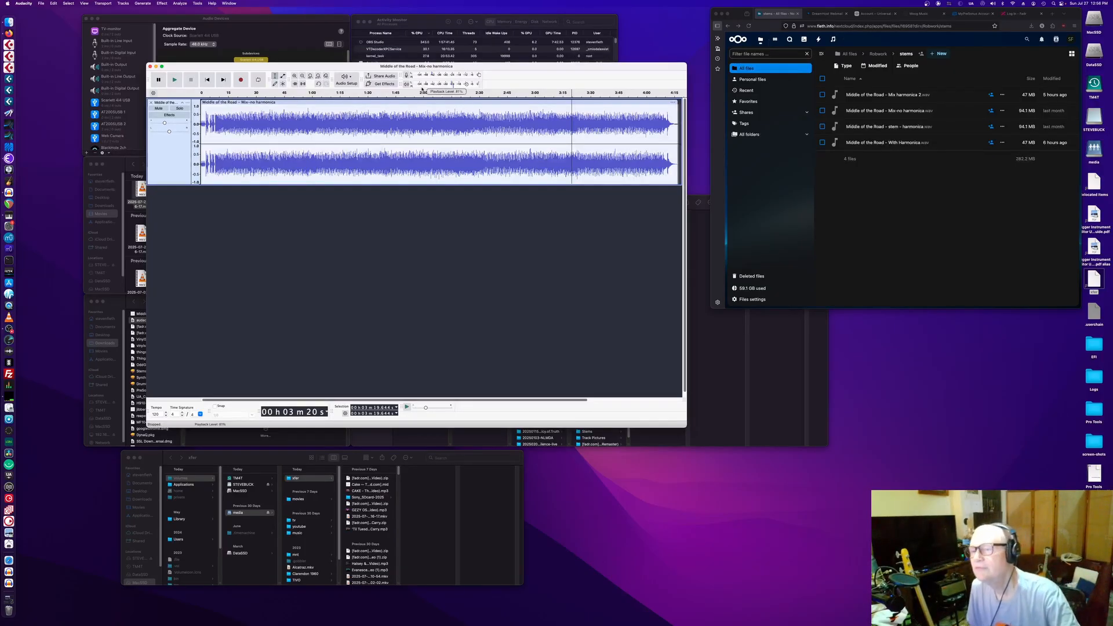
Turn on silent monitoring for the record meter and start recording the microphone onto a new track from about 3:20.
left_click(407, 76)
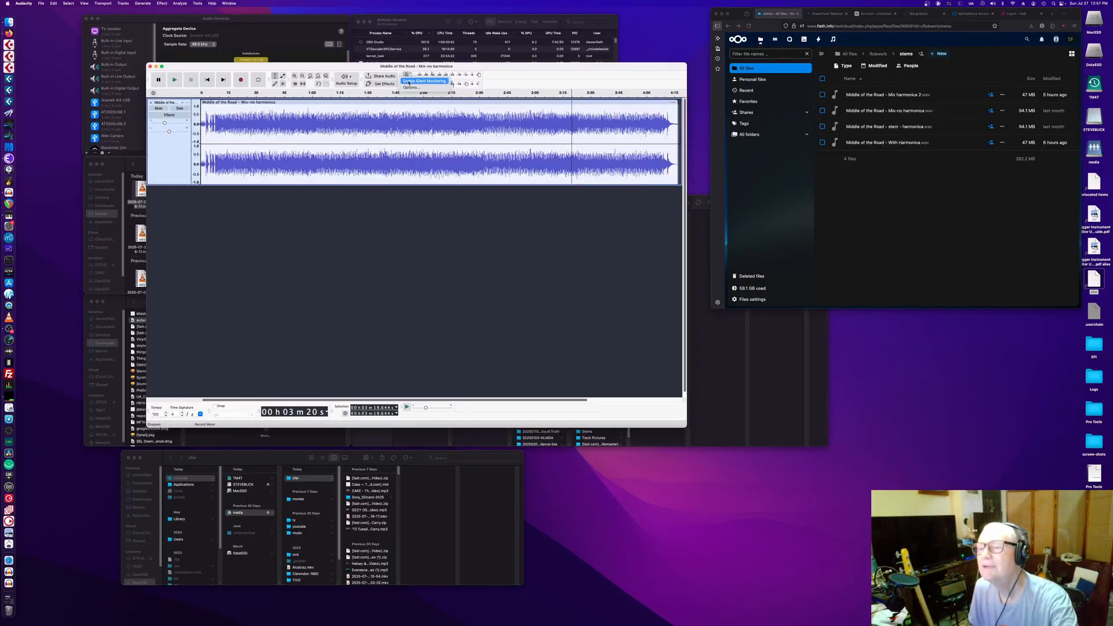
left_click(409, 82)
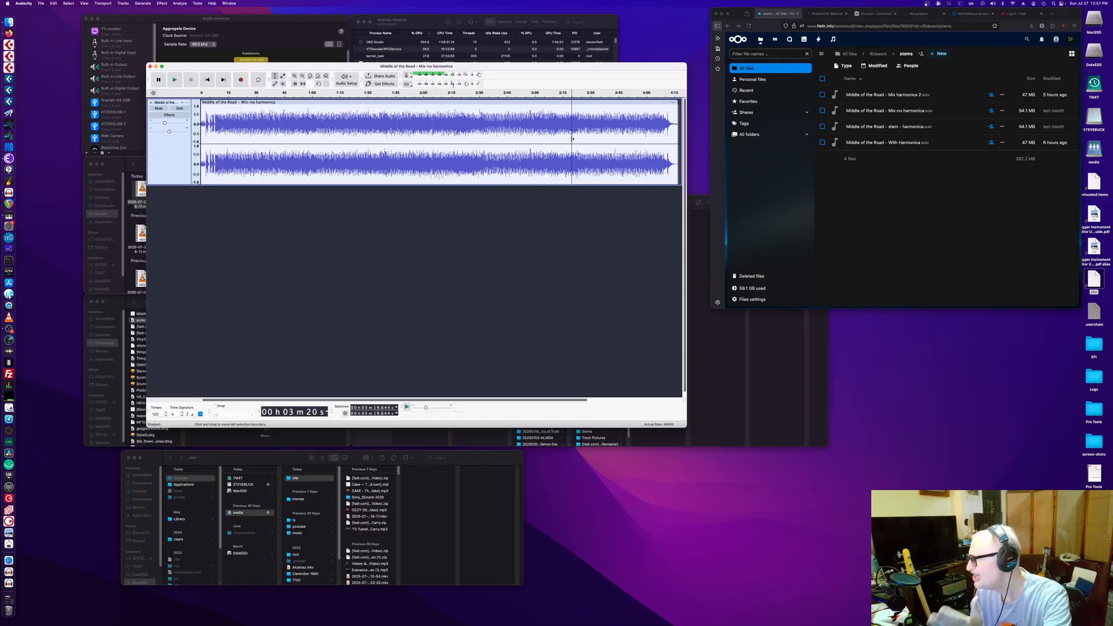
left_click(240, 80)
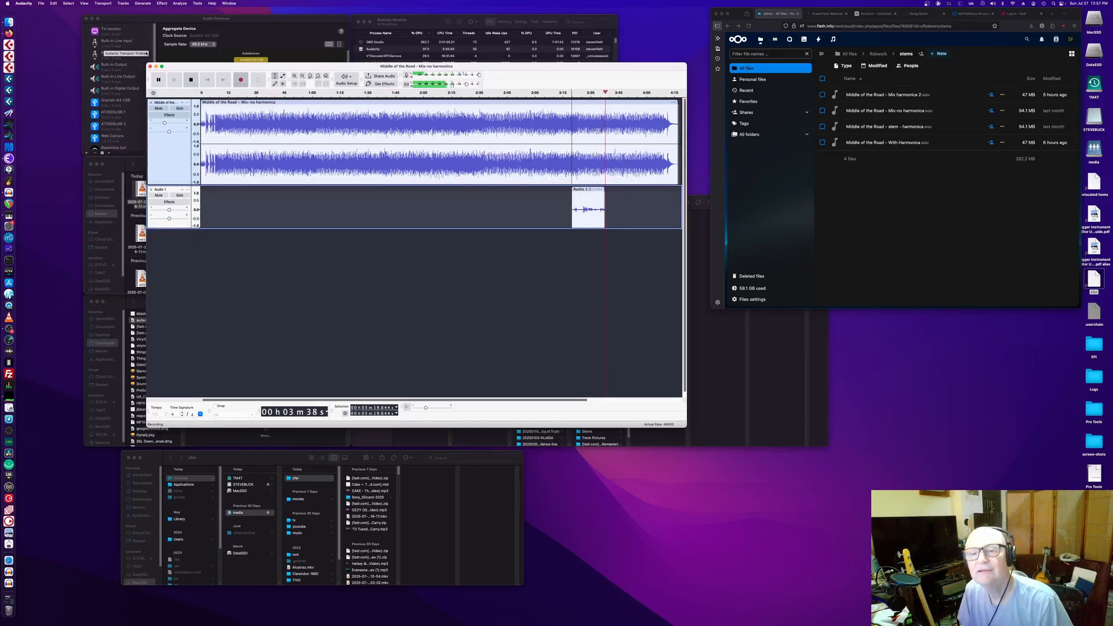
Stop the recording, delete its microphone track, and record a fresh take from about 3:20.
left_click(191, 80)
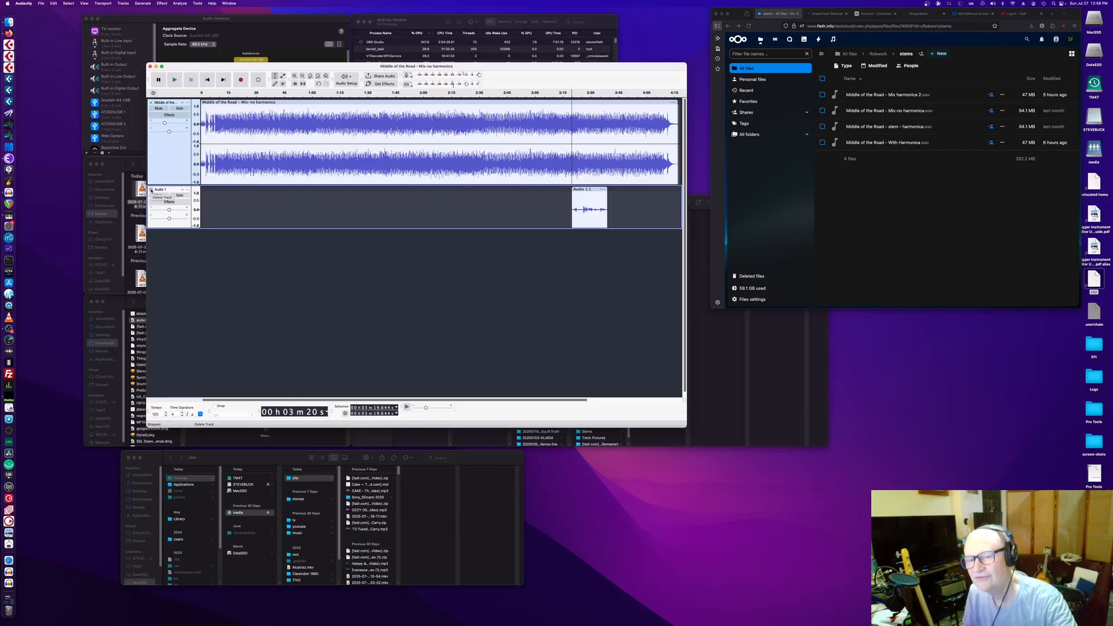
left_click(151, 190)
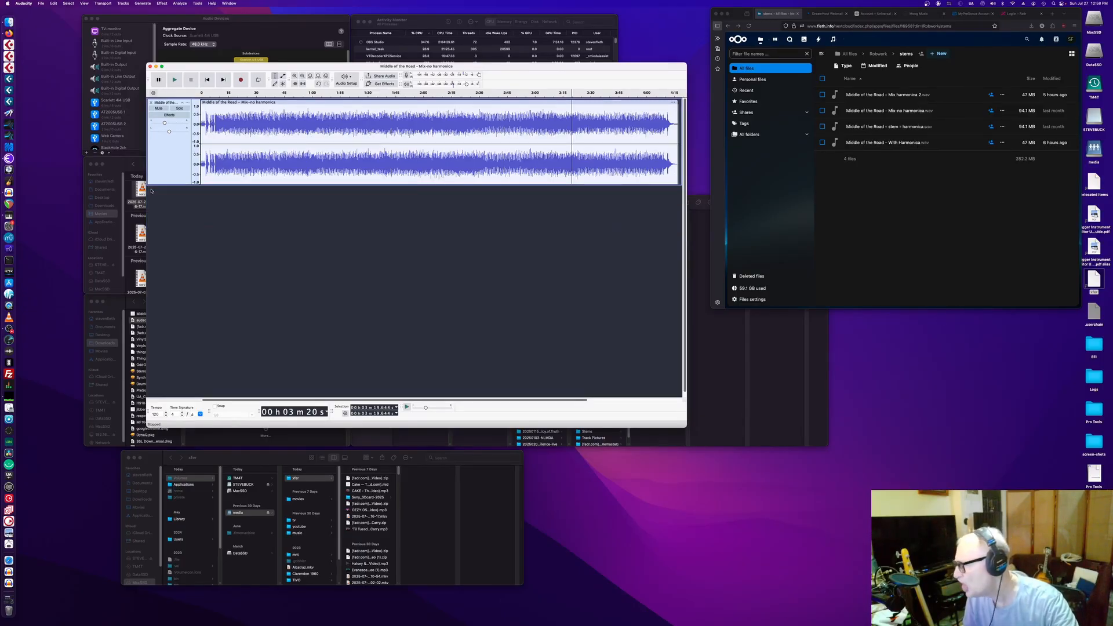
left_click(241, 80)
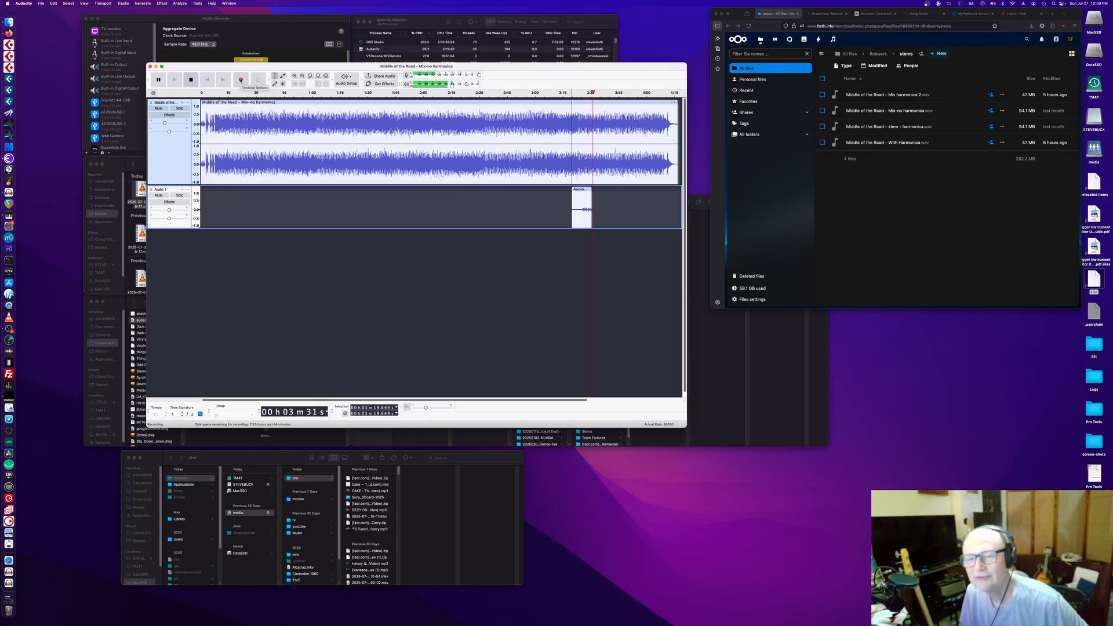
left_click(191, 80)
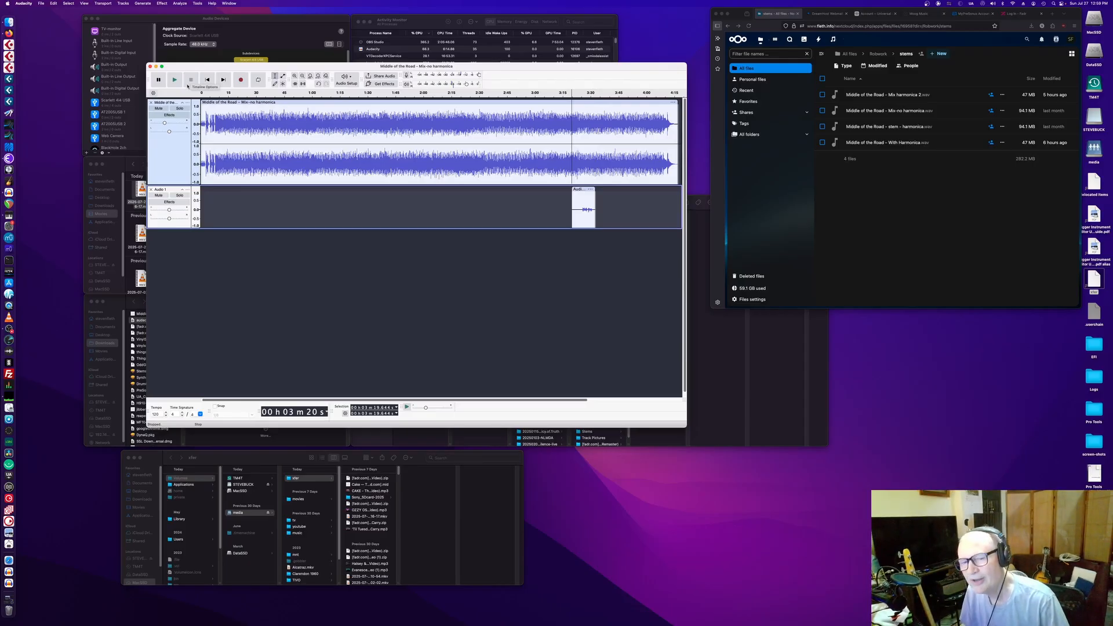
Mute the first take and record a second microphone take on a new track from about 3:20.
left_click(159, 195)
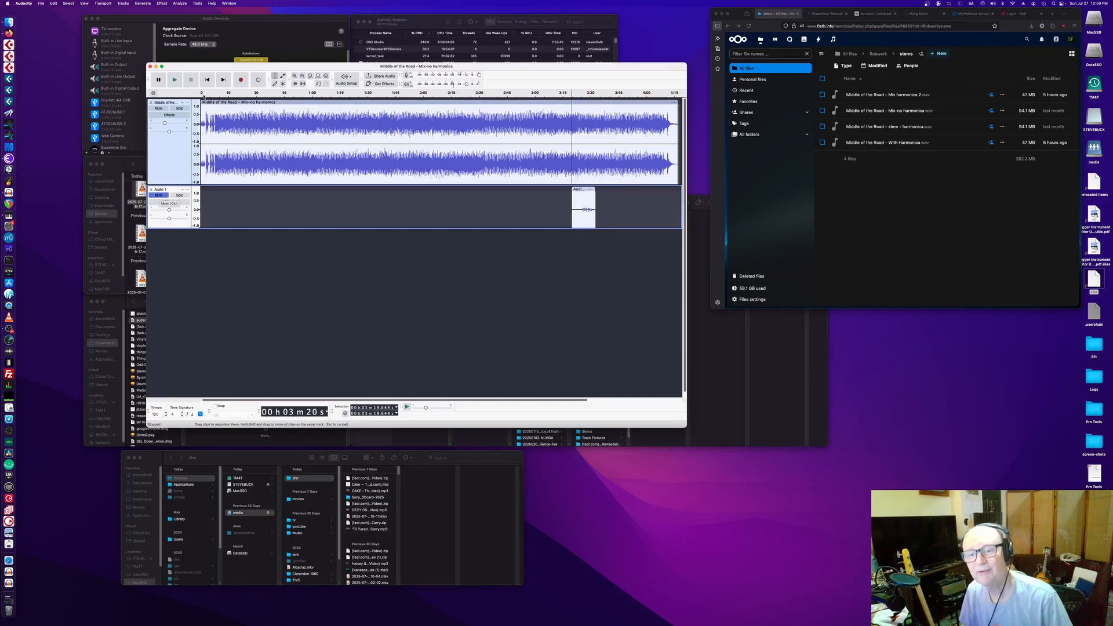
left_click(240, 80)
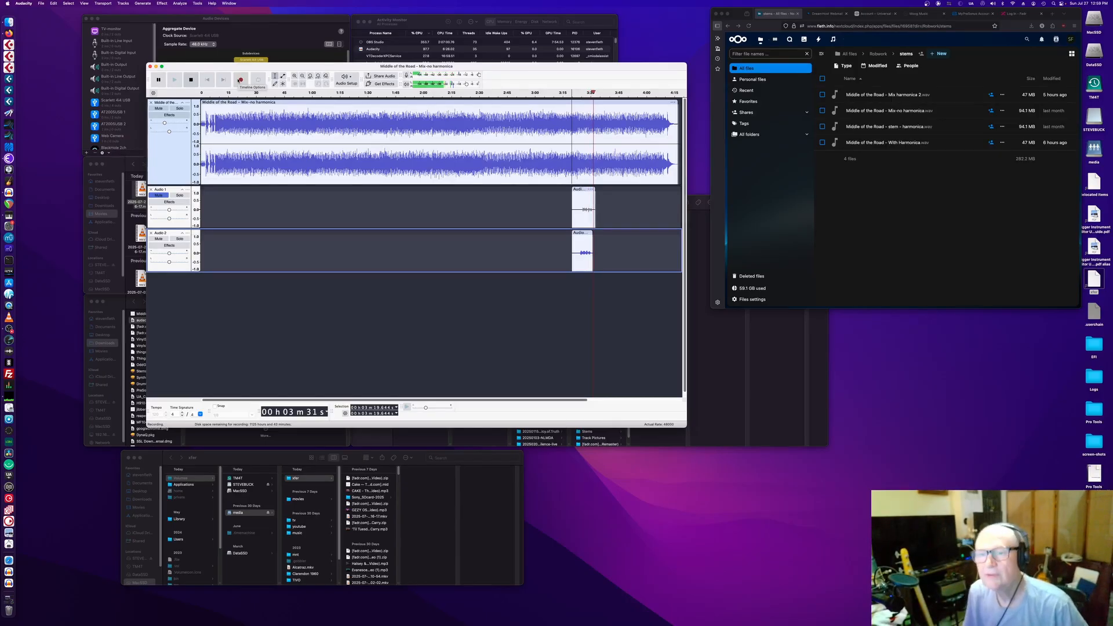
left_click(190, 80)
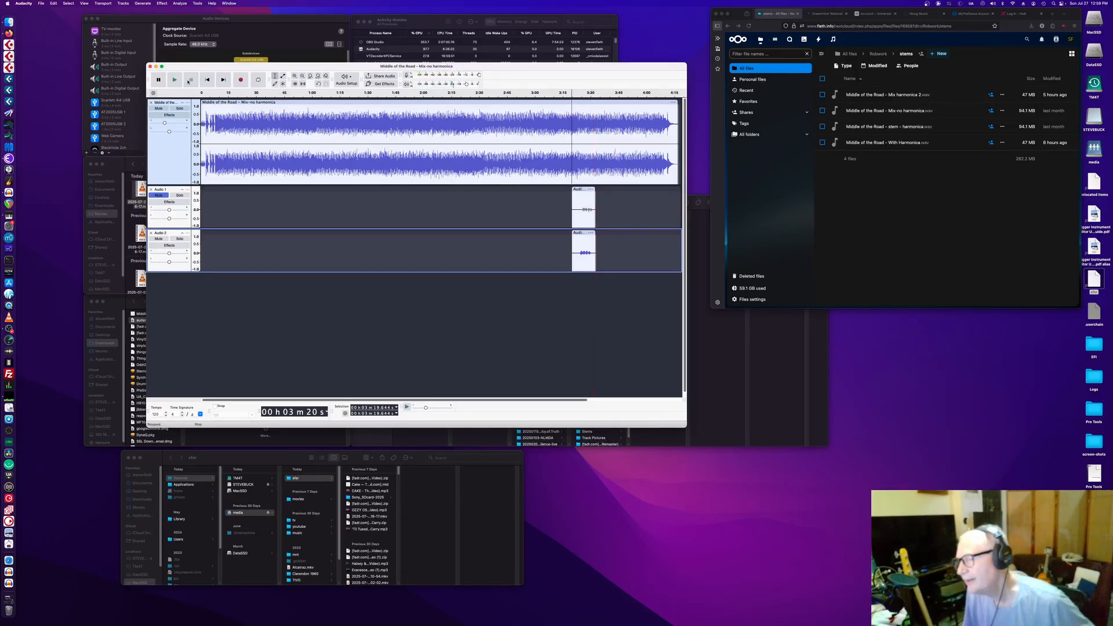
Mute the second take and record a third microphone take on a new track from about 3:20.
left_click(158, 239)
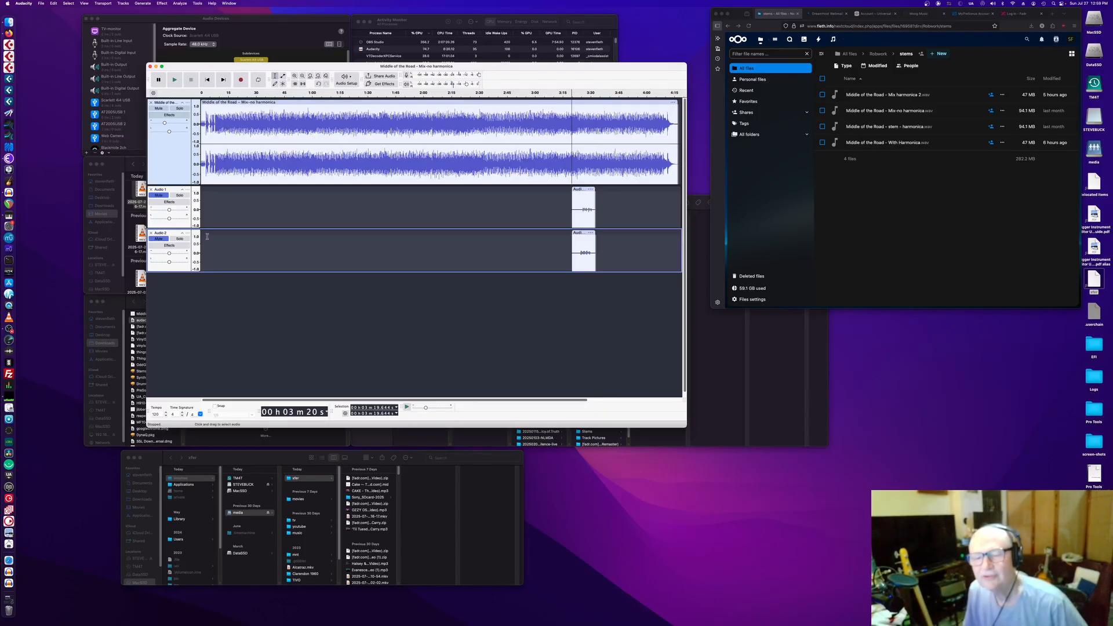
left_click(239, 80)
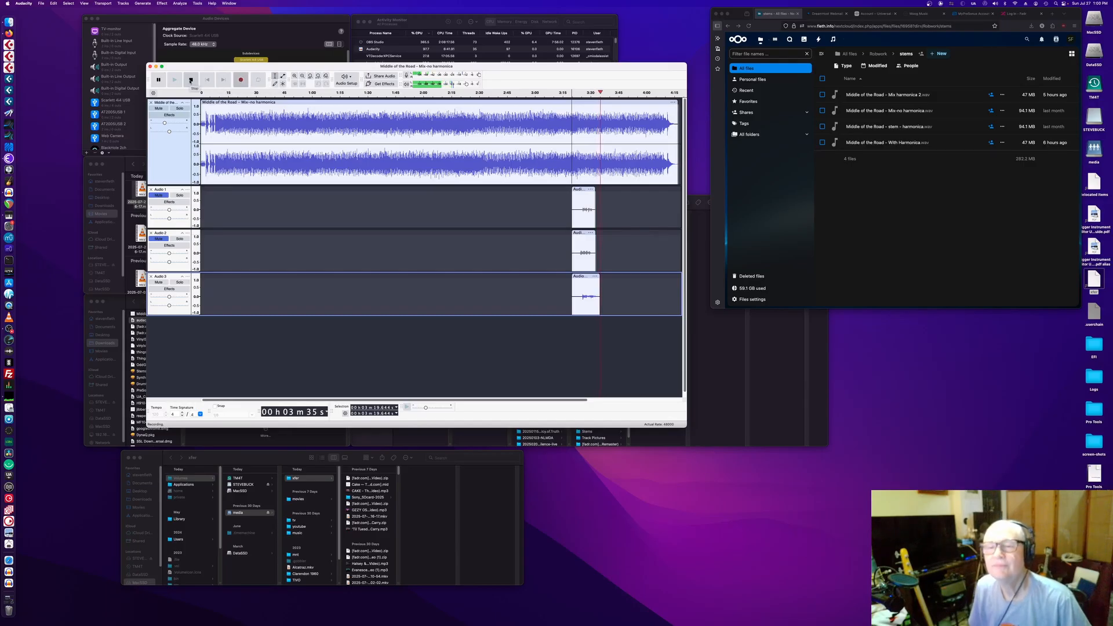
left_click(190, 80)
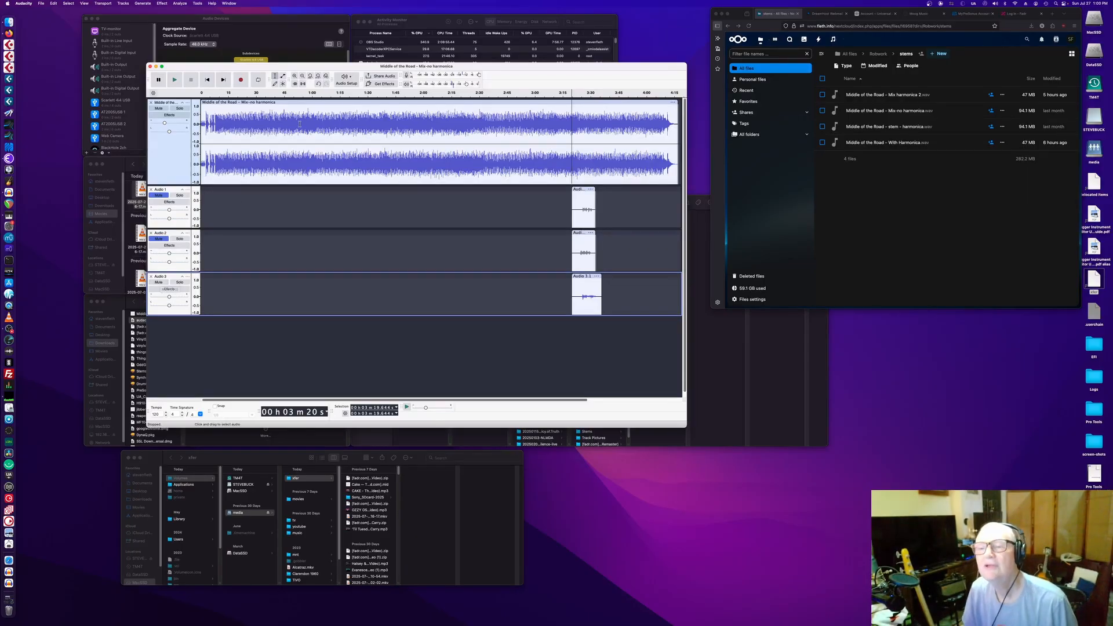
Audition the third take with the mix from about 3:20, raising that take's track volume slightly before playing it again.
left_click(174, 79)
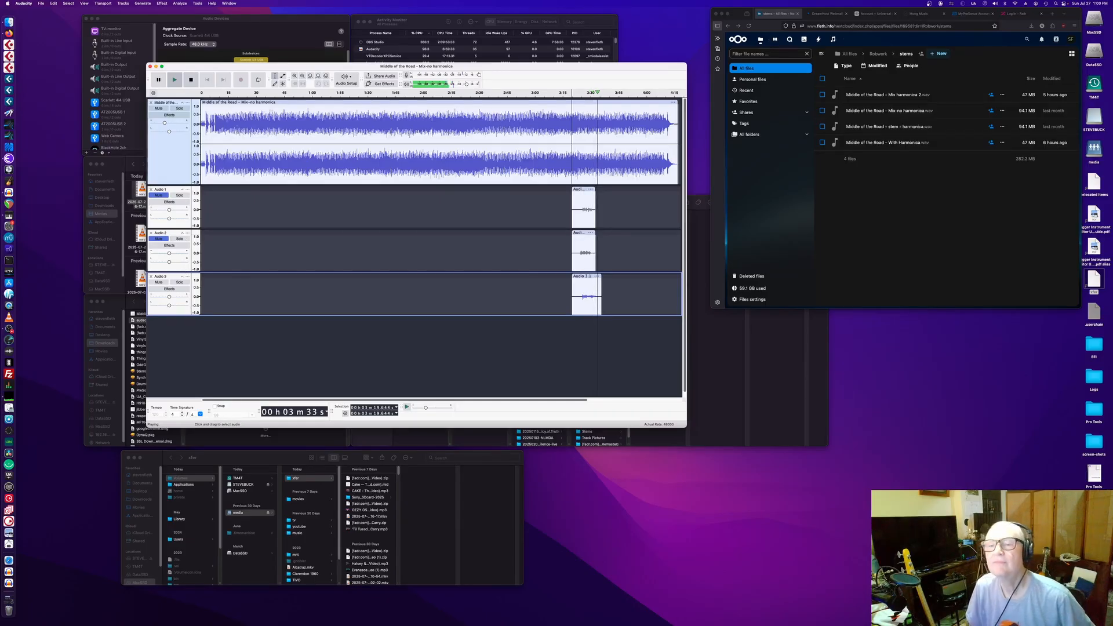
left_click(191, 81)
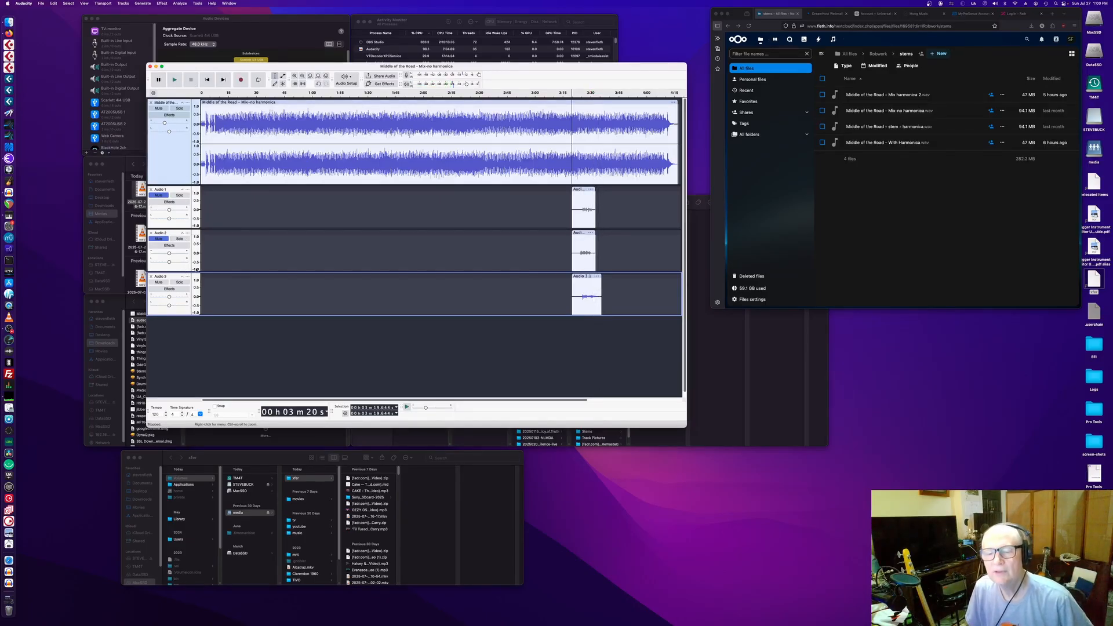
left_click(169, 297)
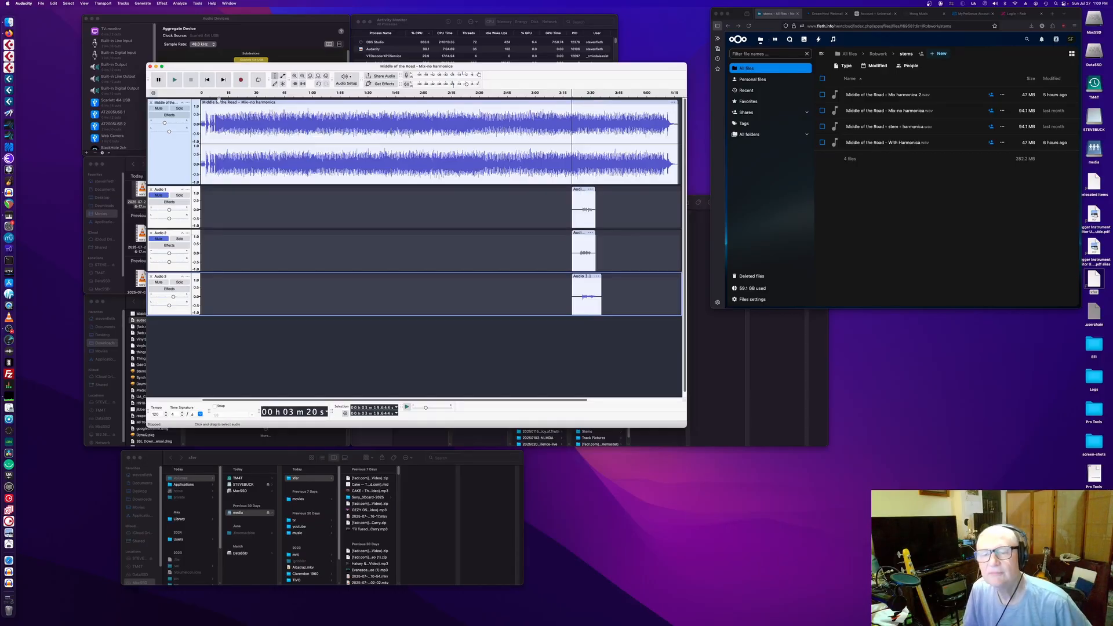
left_click(175, 79)
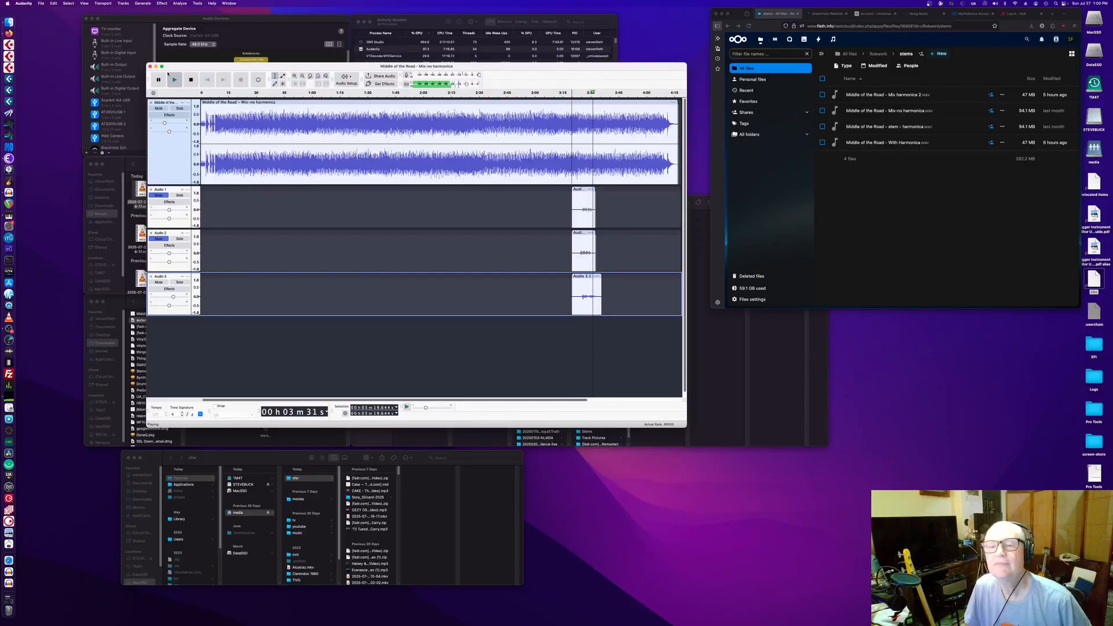
left_click(191, 80)
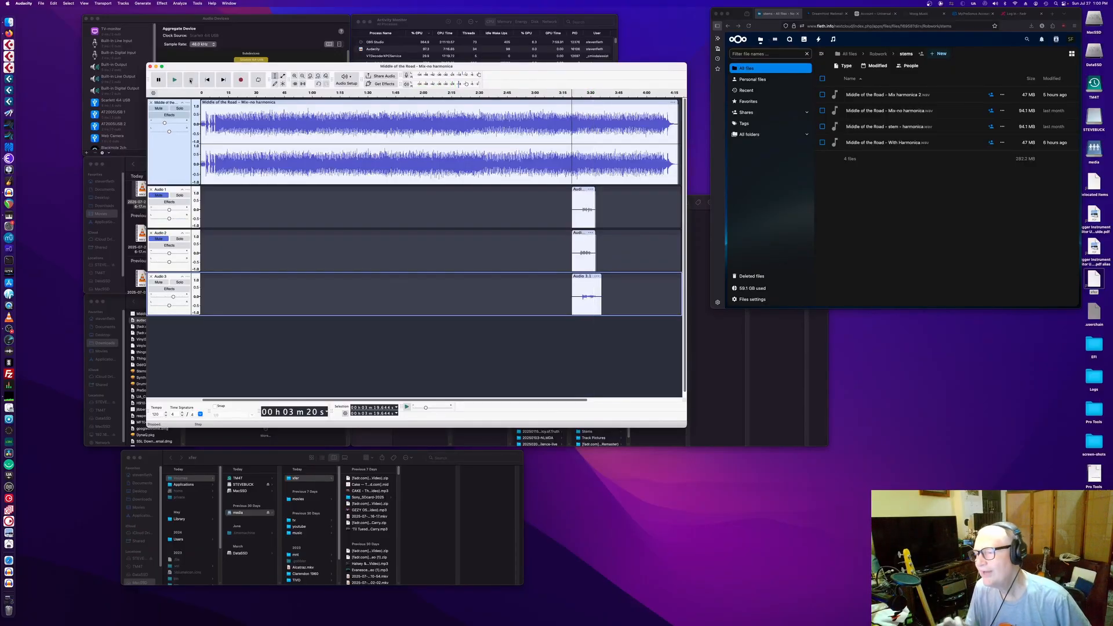
Mute the no-harmonica mix track and unmute the first two microphone takes.
left_click(158, 108)
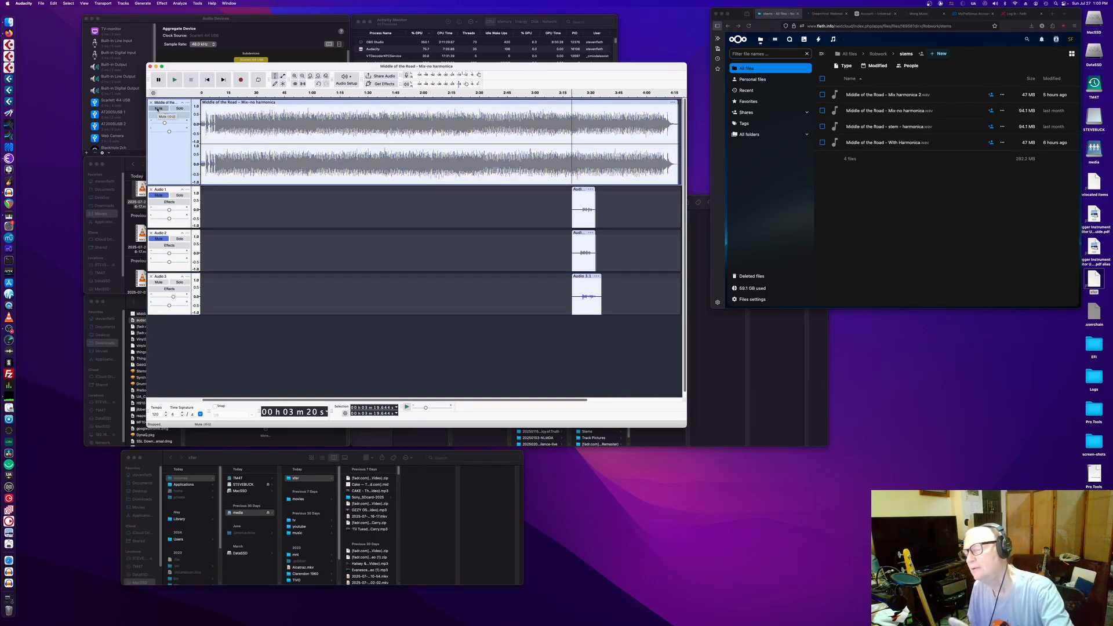
left_click(158, 195)
left_click(158, 239)
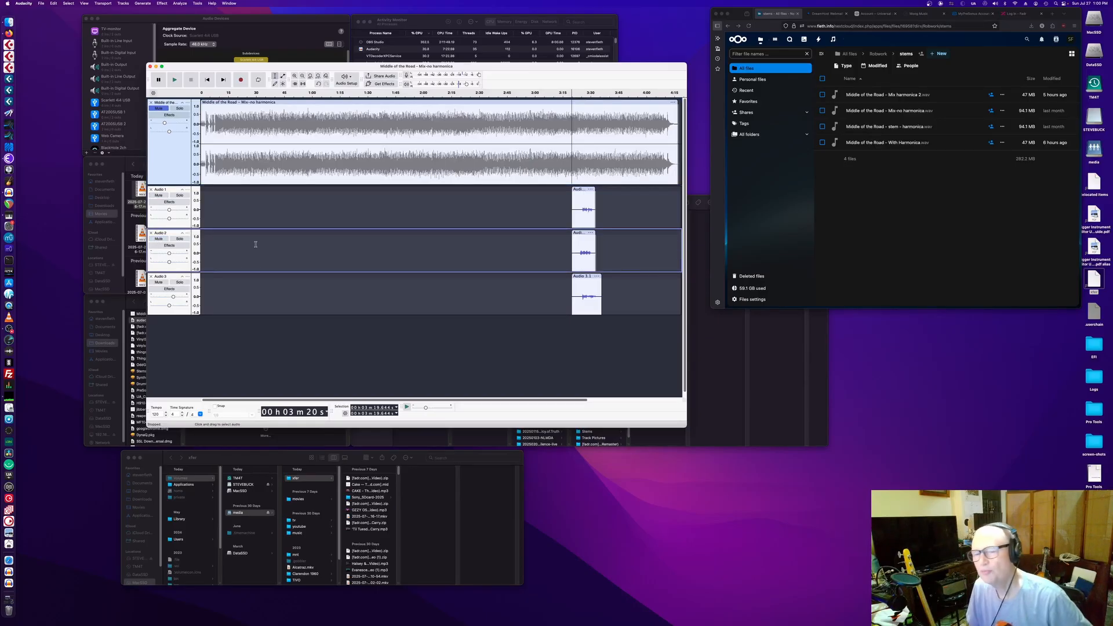
Open the audio export settings for the project.
left_click(41, 3)
mouse_move(24, 5)
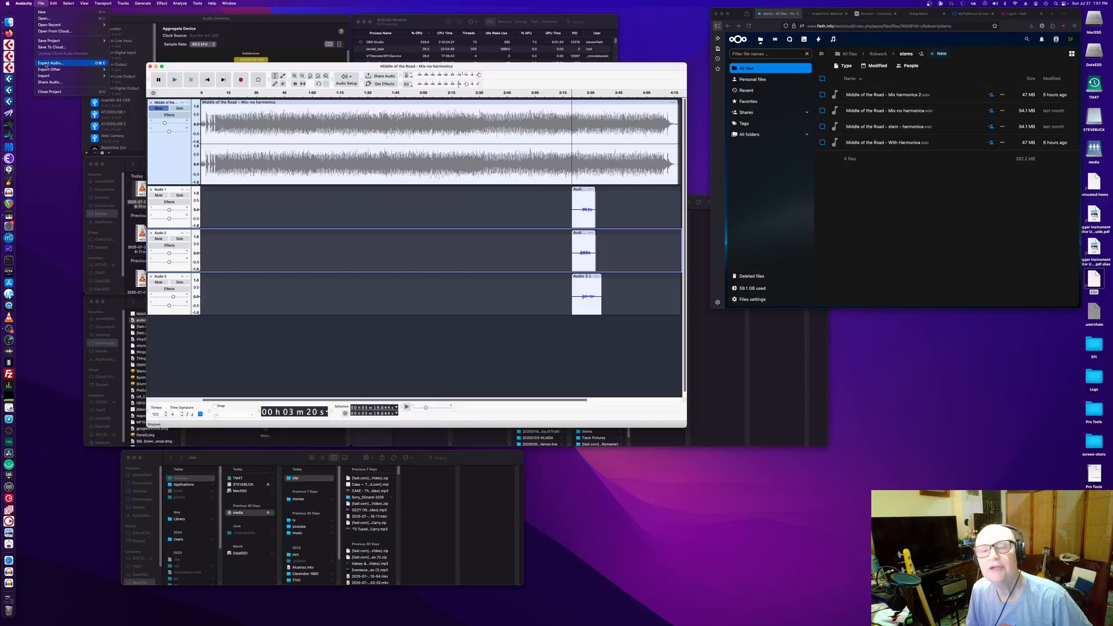
left_click(46, 64)
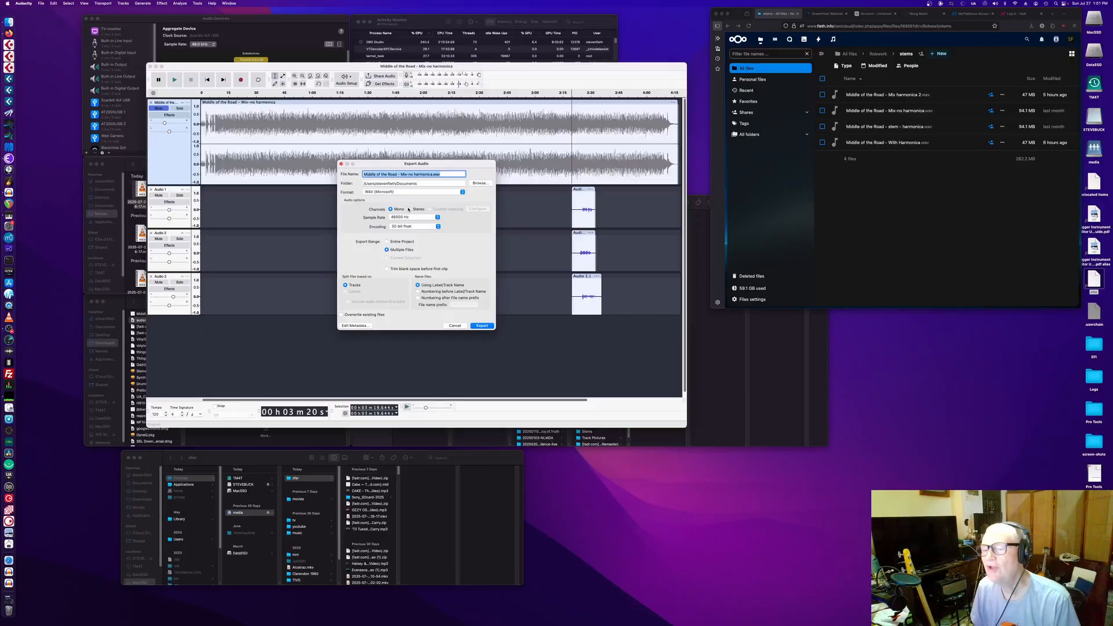
Try export settings of stereo, 44100 Hz and Signed 16-bit PCM, and switch the channels back to mono.
left_click(409, 210)
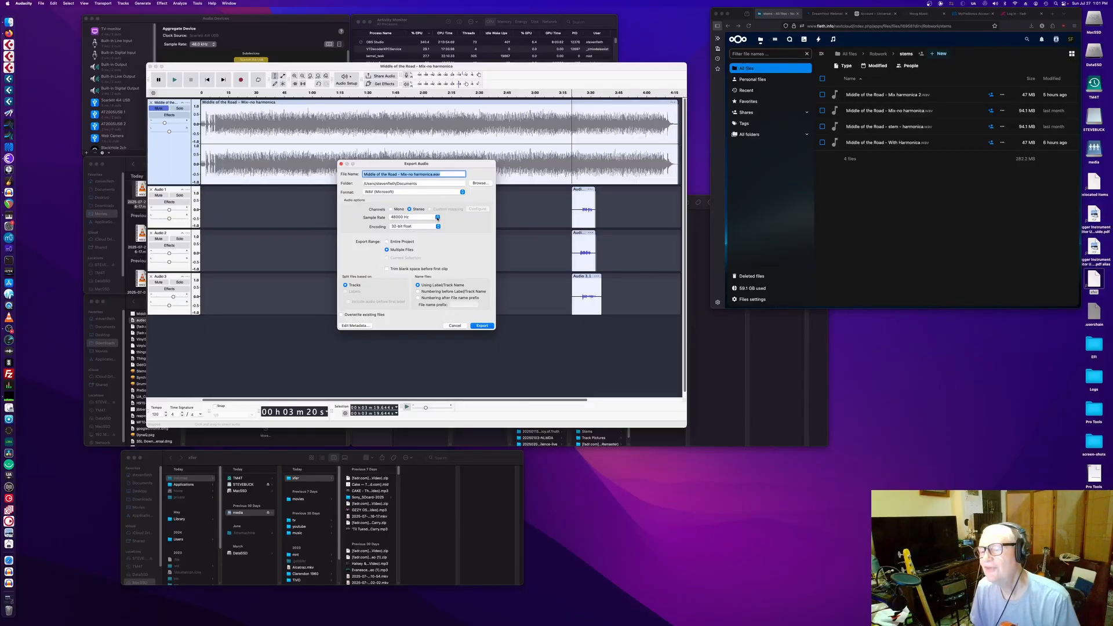
left_click(438, 218)
left_click(413, 210)
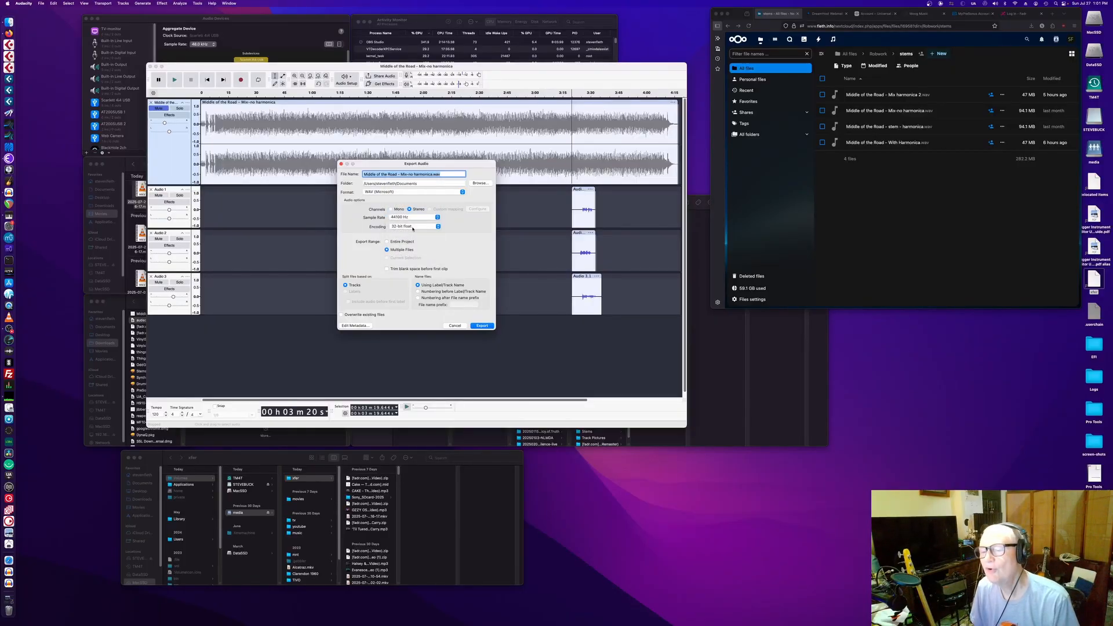
left_click(413, 227)
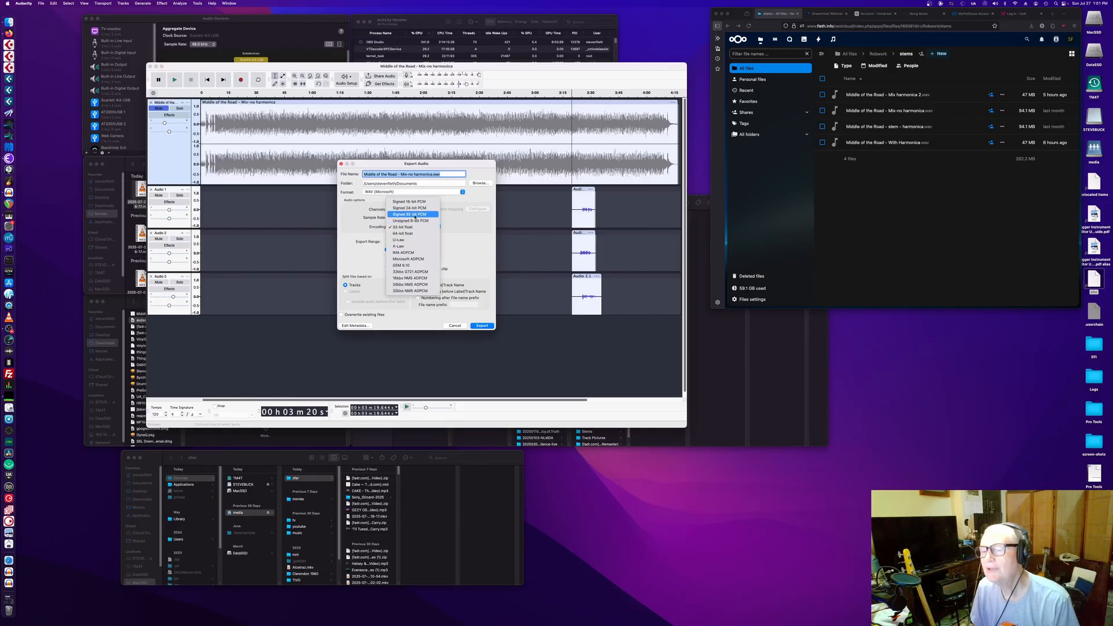
left_click(414, 202)
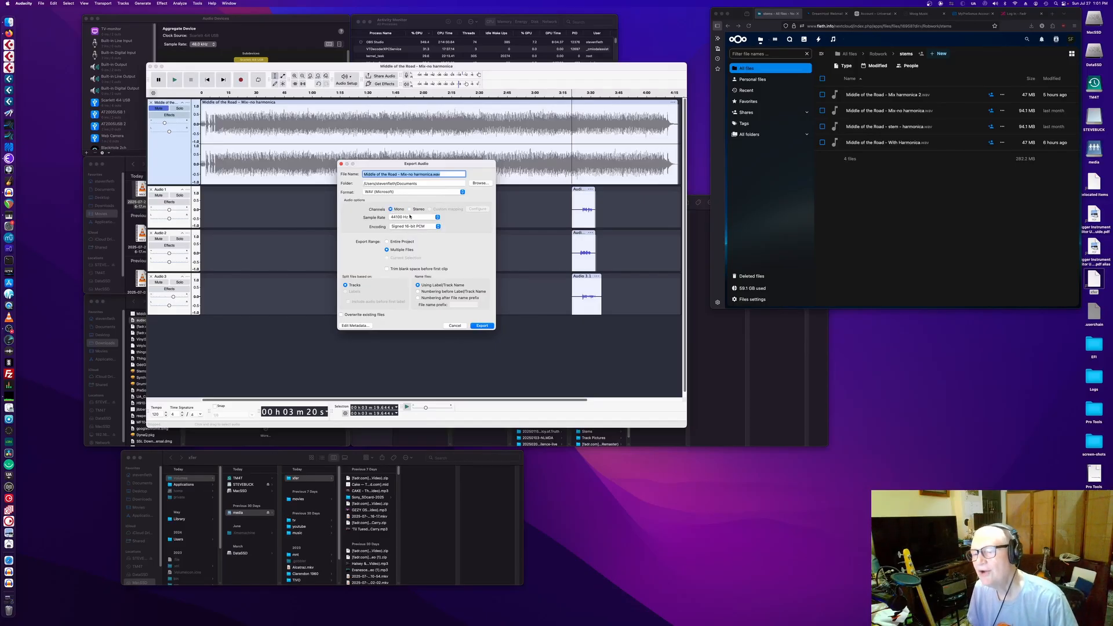
Set the export sample rate to 48000 Hz and the encoding to 32-bit float.
left_click(410, 216)
left_click(406, 224)
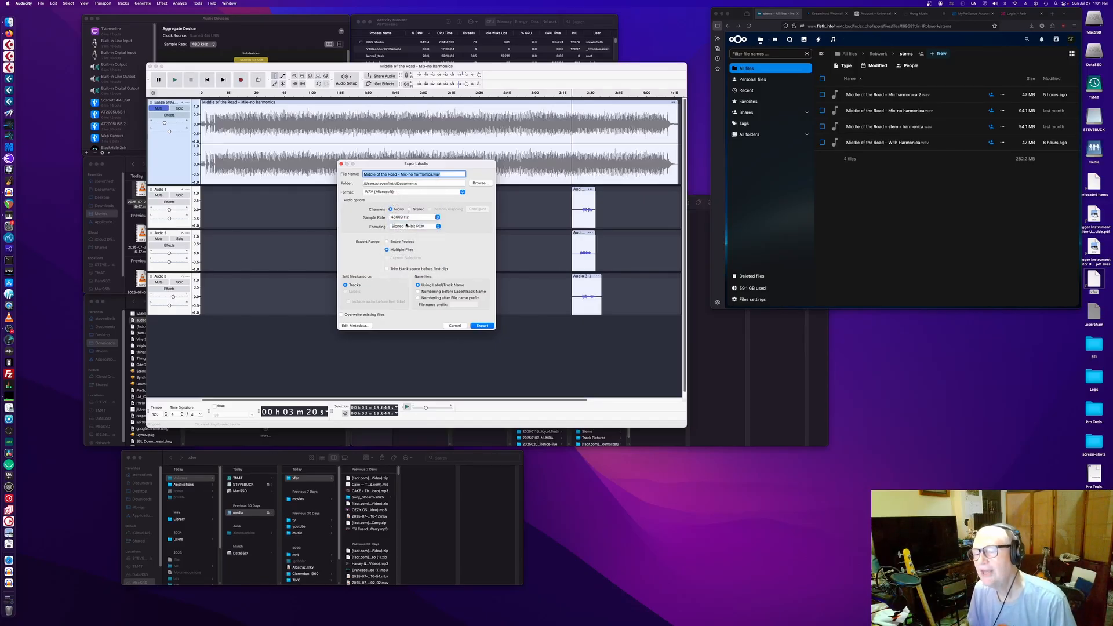
left_click(420, 227)
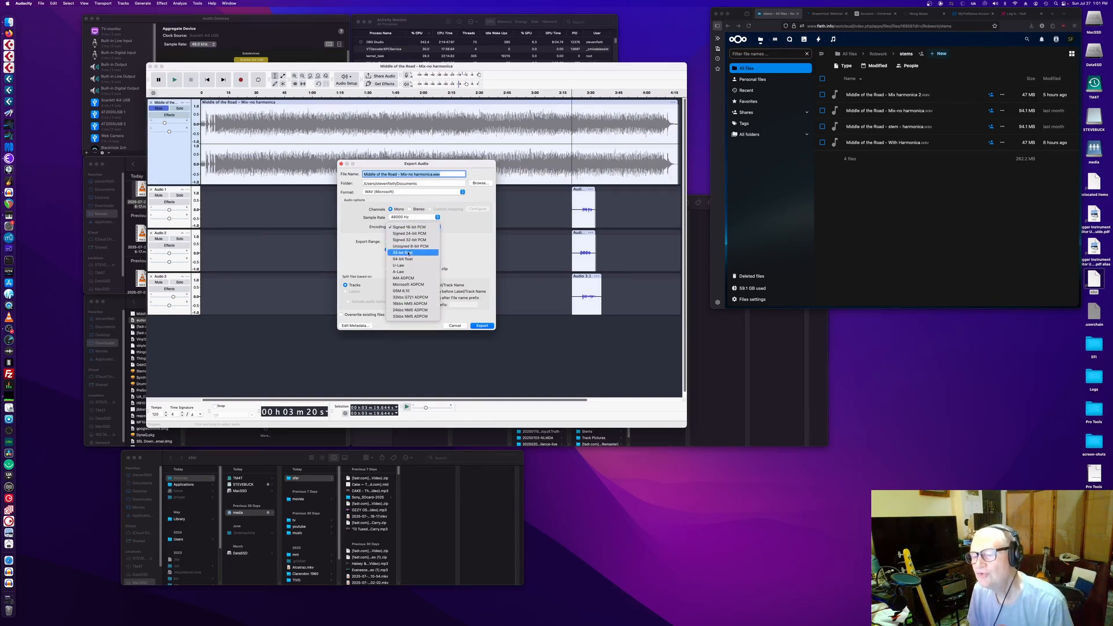
left_click(408, 254)
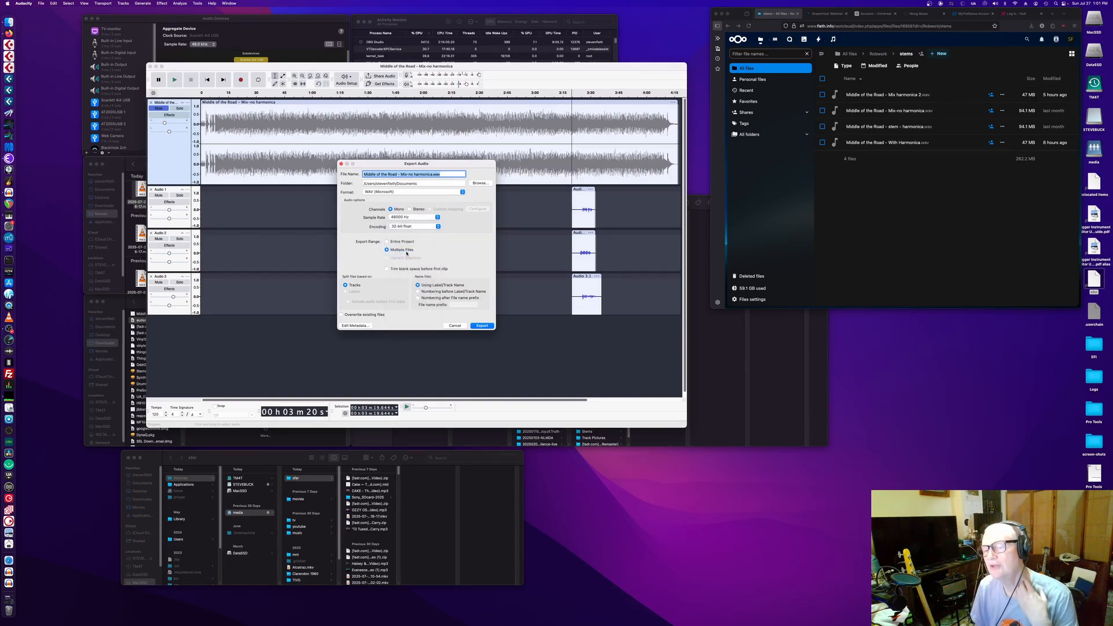
Export the unmuted tracks as multiple WAV files to the Documents folder, split by track, named by track name, and overwriting existing files.
left_click(387, 242)
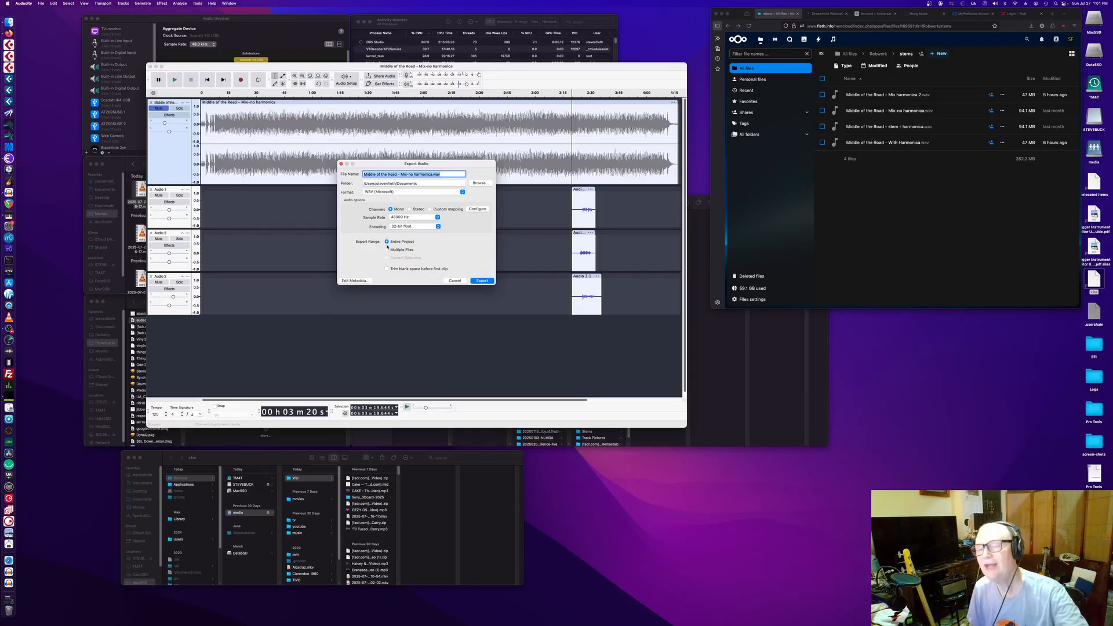
left_click(387, 250)
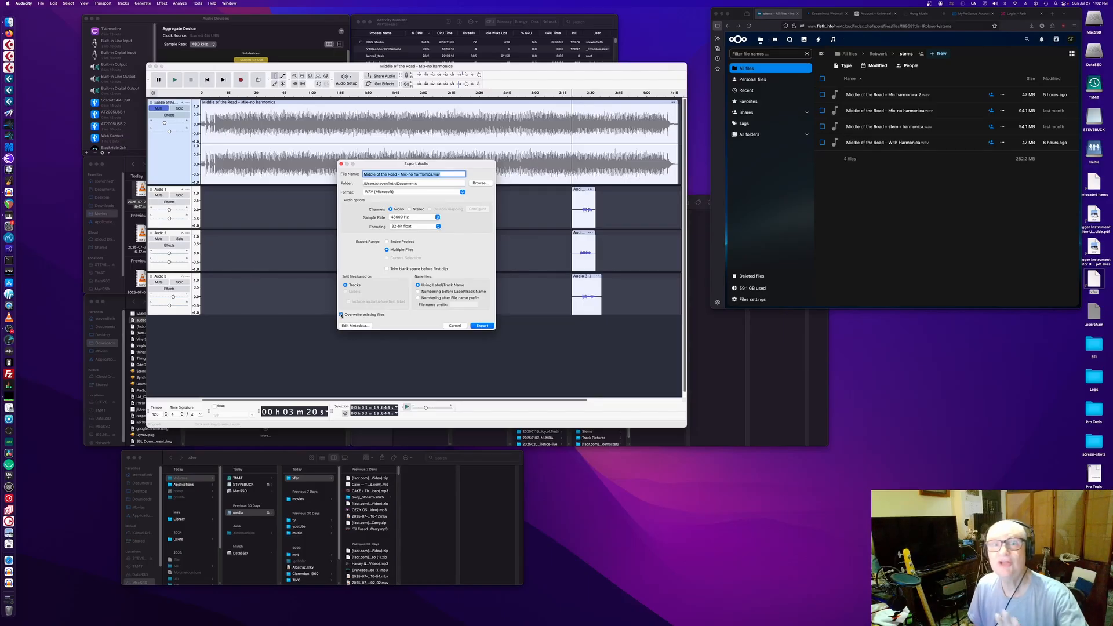
left_click(481, 326)
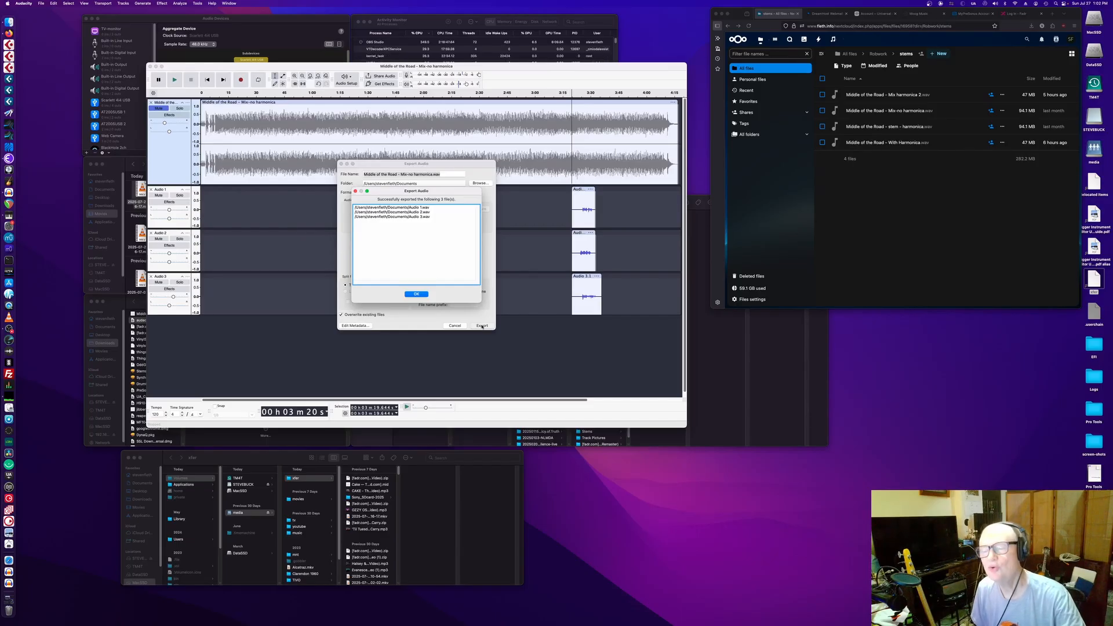
left_click(416, 294)
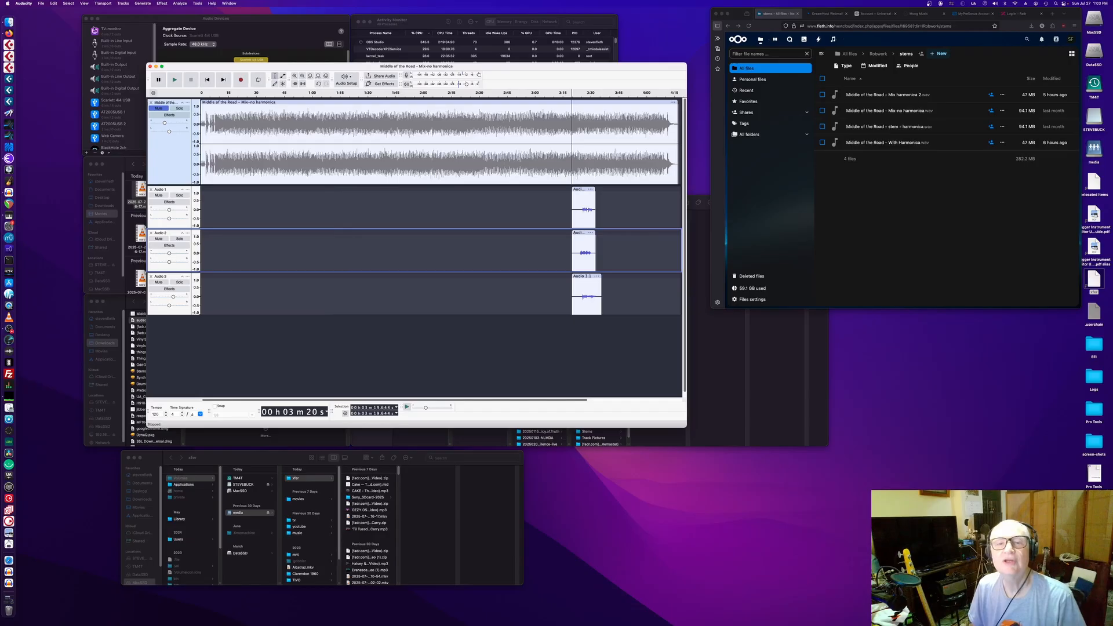
left_click(40, 3)
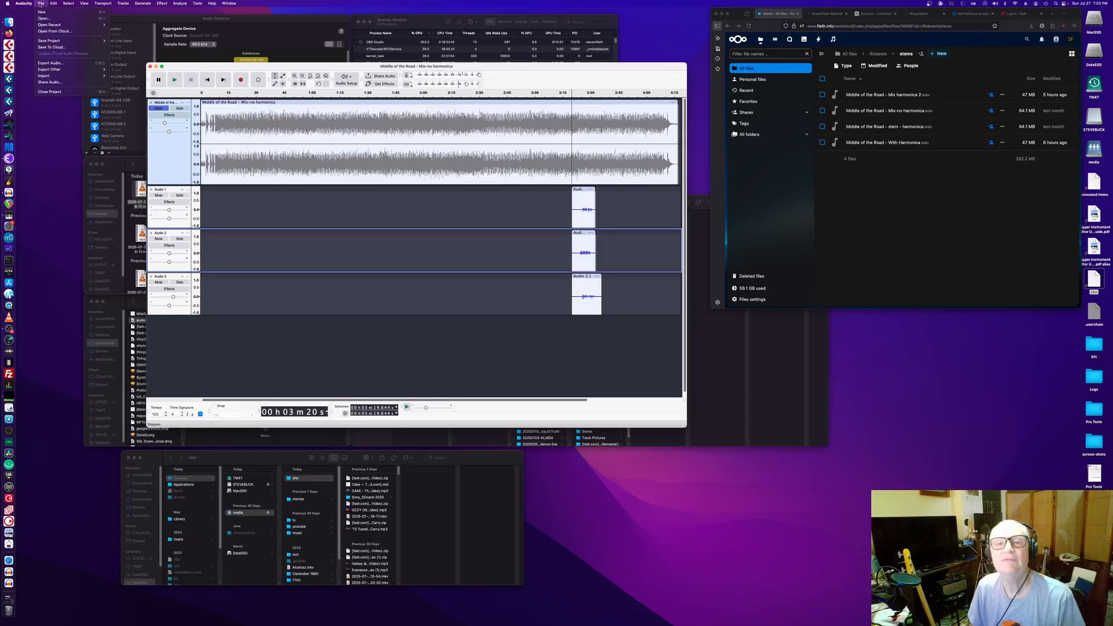
mouse_move(63, 44)
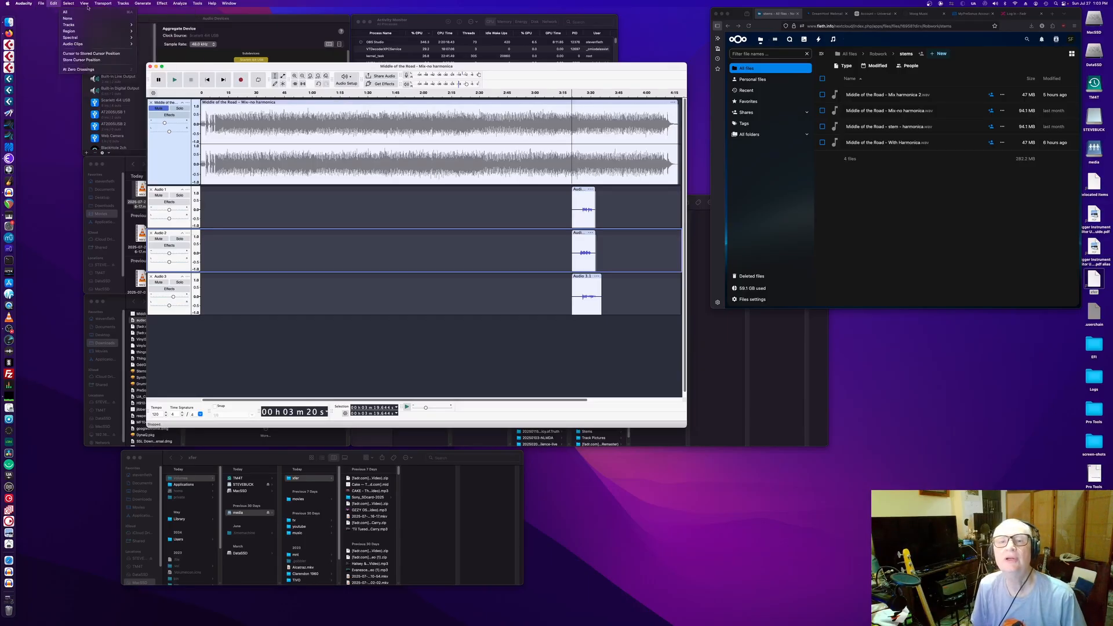
left_click(256, 5)
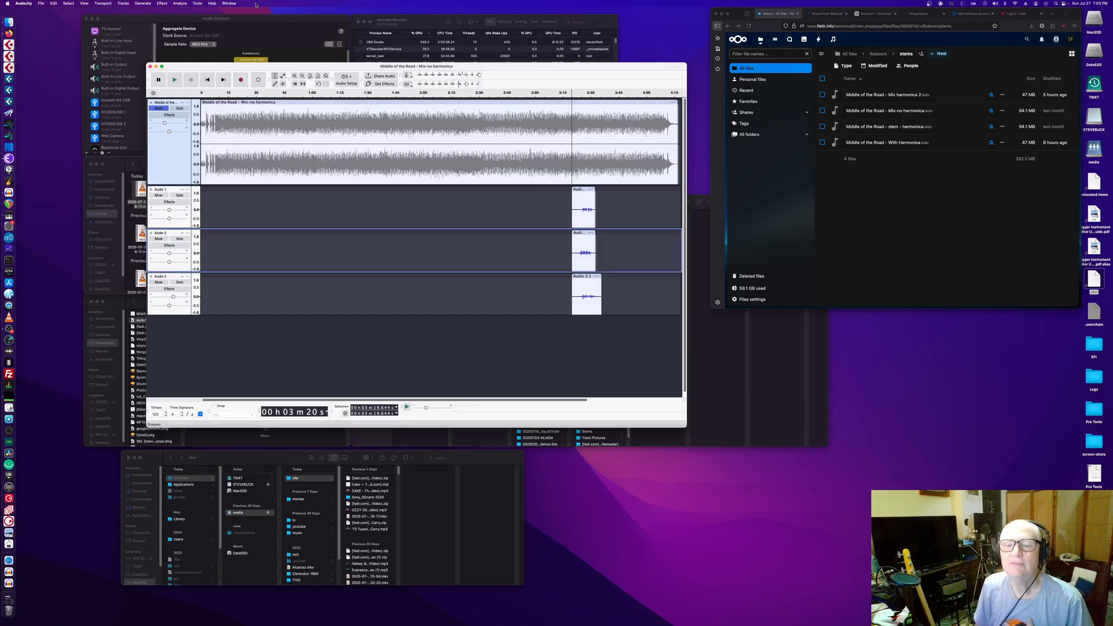
Switch to Finder and open the Documents folder to examine the exported WAV files.
left_click(118, 164)
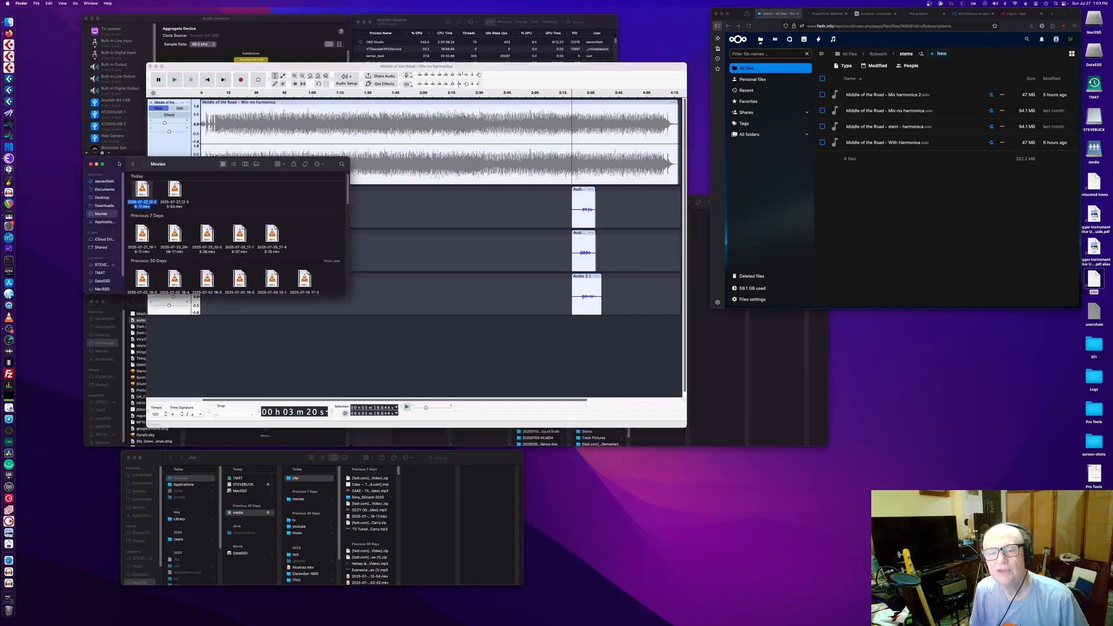
left_click(103, 189)
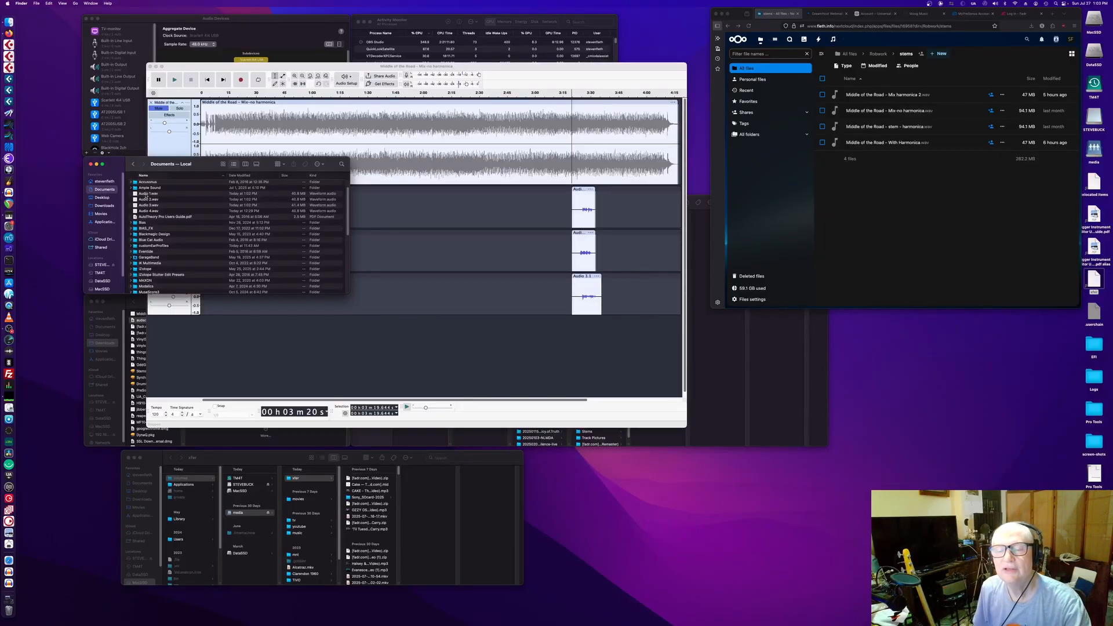
Upload Audio 1.wav, Audio 2.wav and Audio 3.wav from the Documents folder to the stems folder in Nextcloud.
left_click(148, 194)
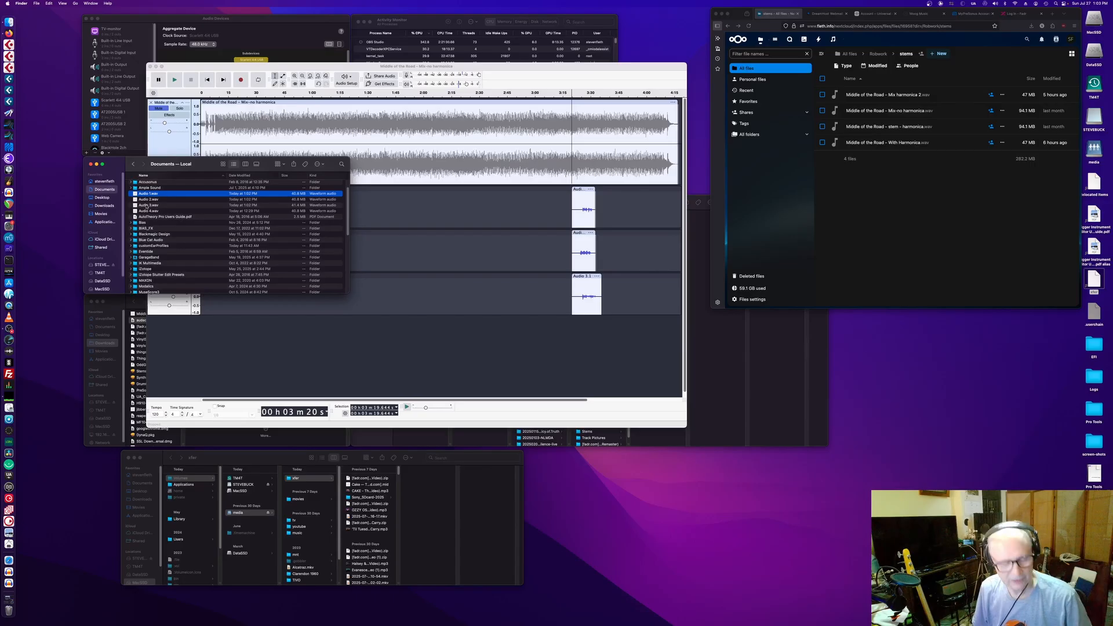
left_click(147, 206, "shift")
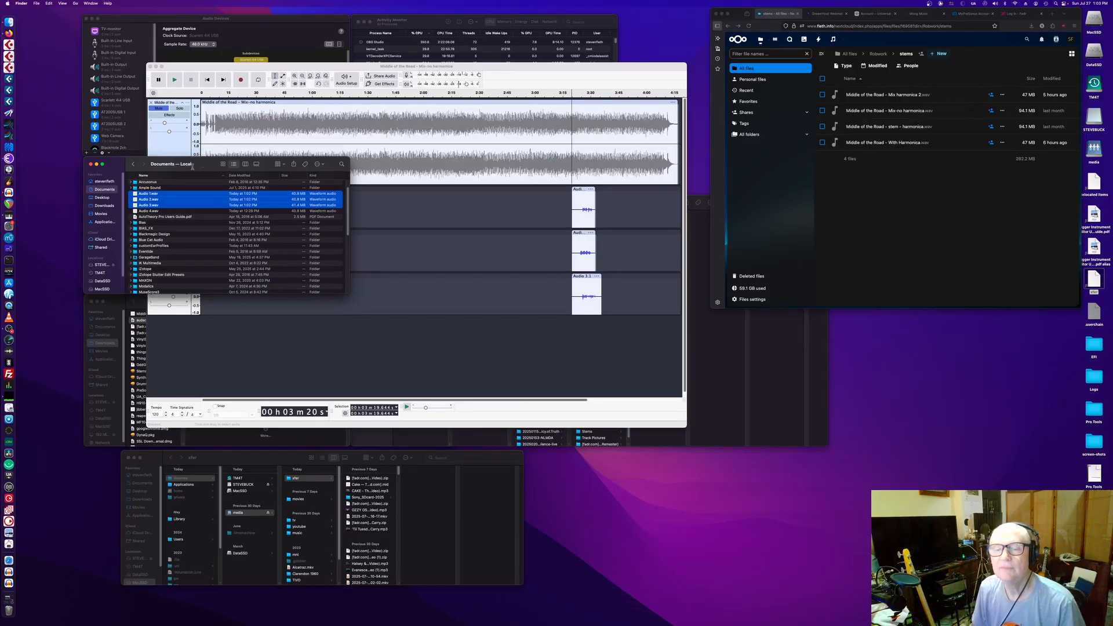
left_click_drag(143, 194, 918, 75)
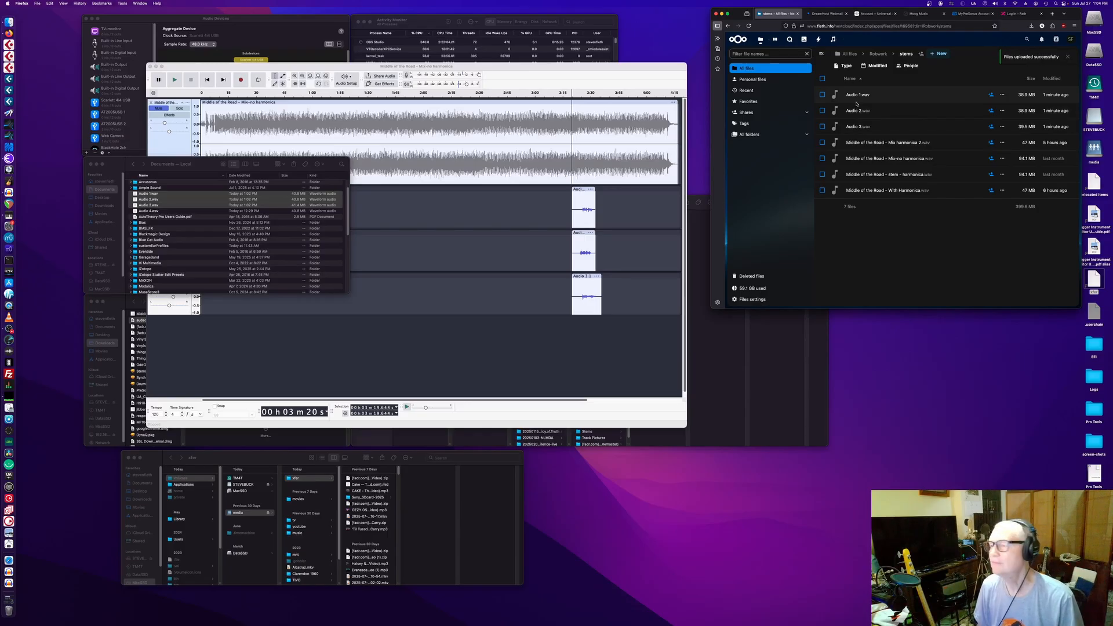
Delete the uploaded Audio 1.wav, Audio 2.wav and Audio 3.wav together from the stems folder.
left_click(822, 95)
left_click(821, 111)
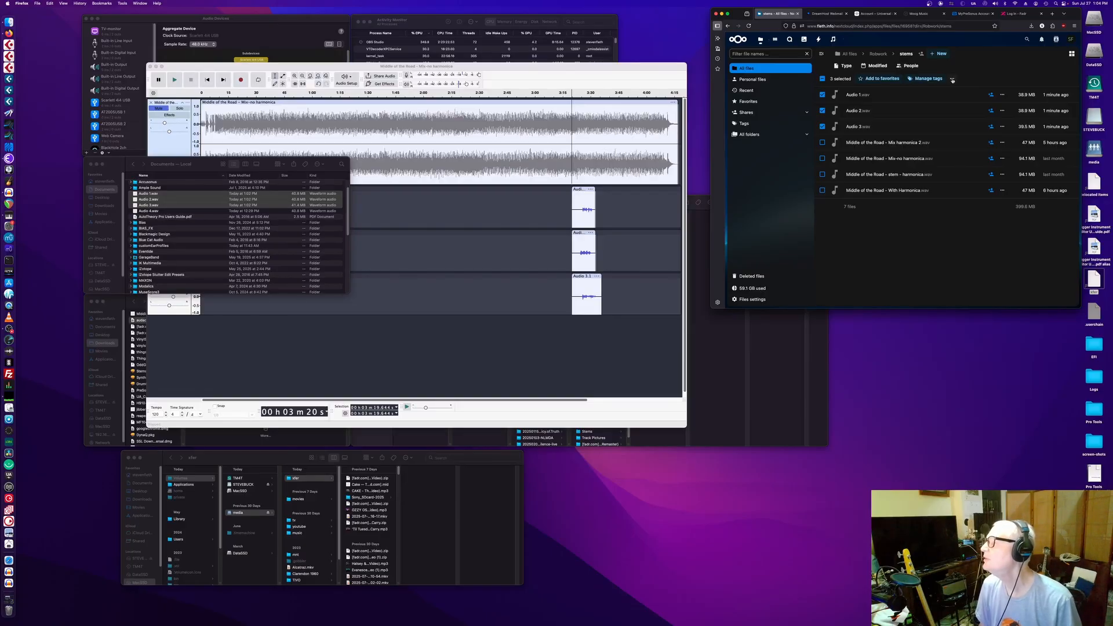
left_click(952, 80)
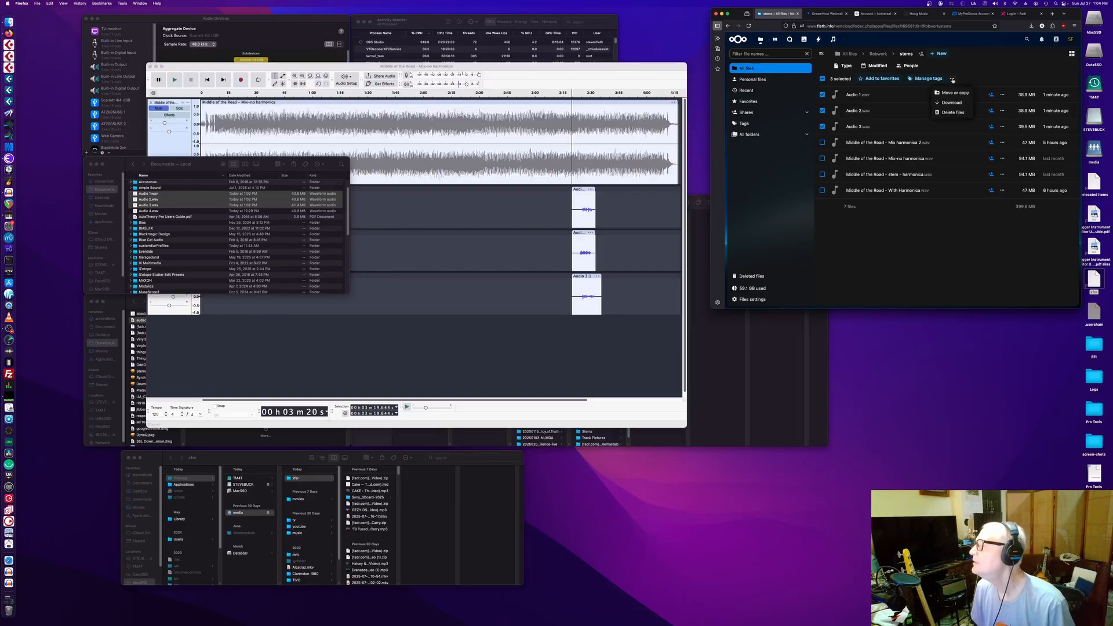
left_click(952, 112)
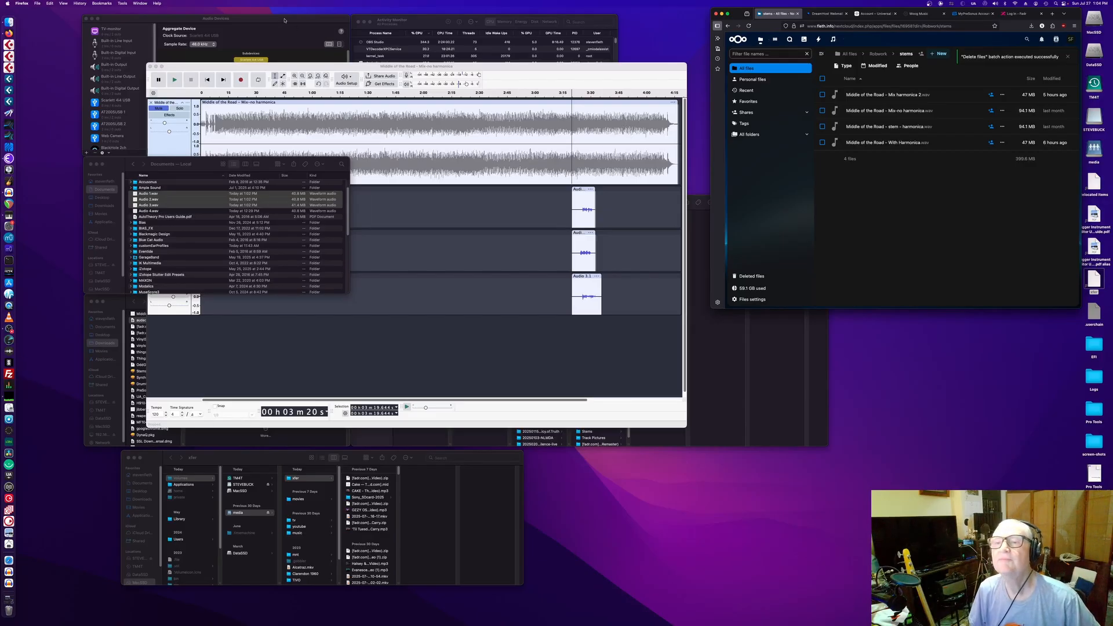
left_click(589, 193)
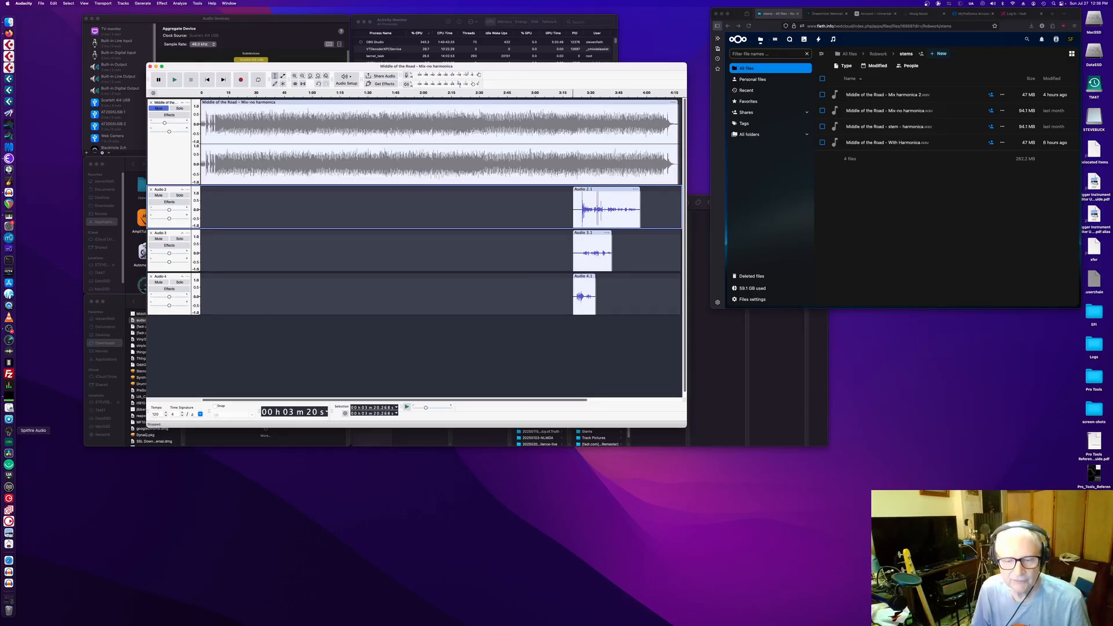
left_click(10, 601)
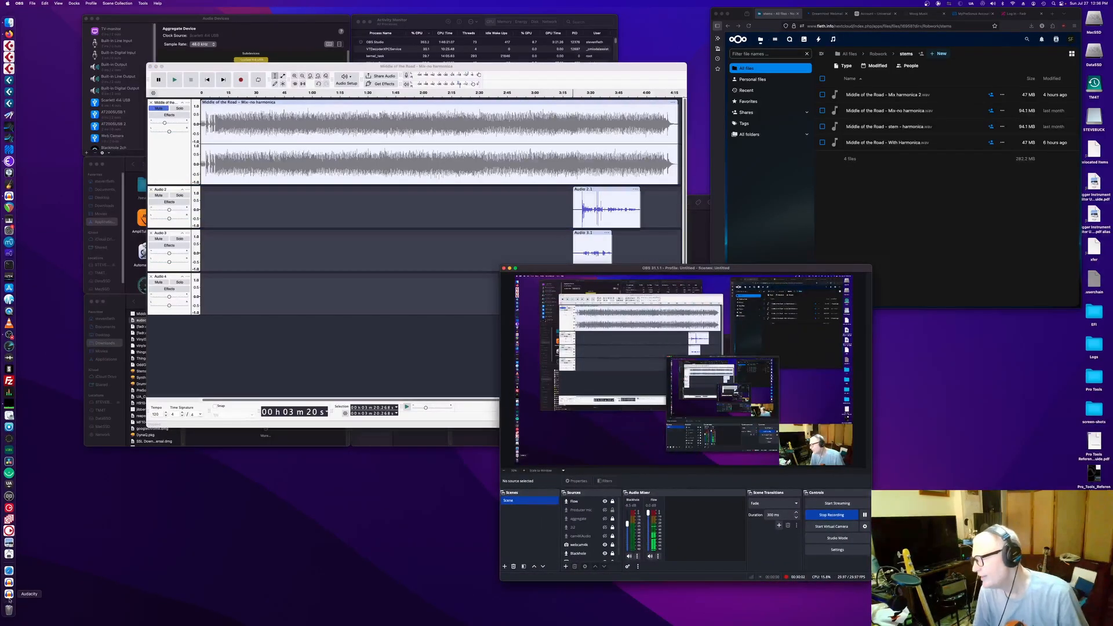